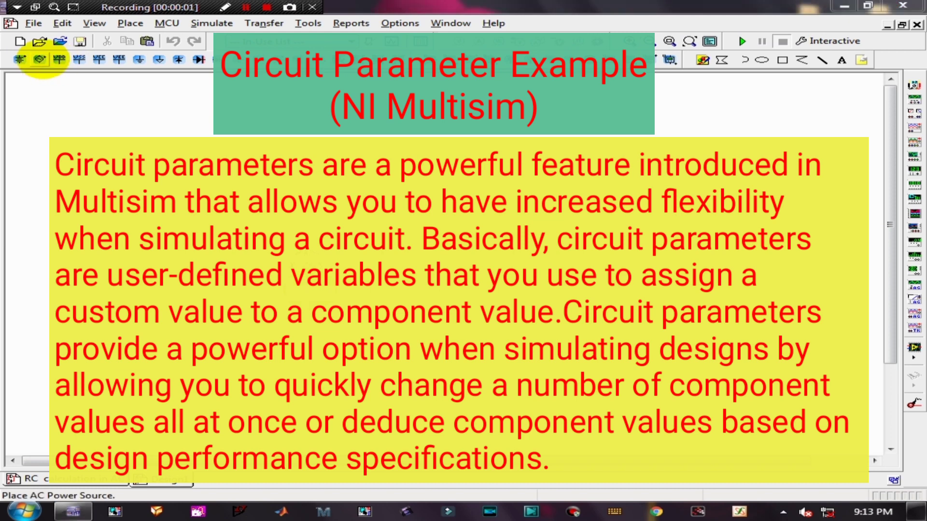
click(313, 275)
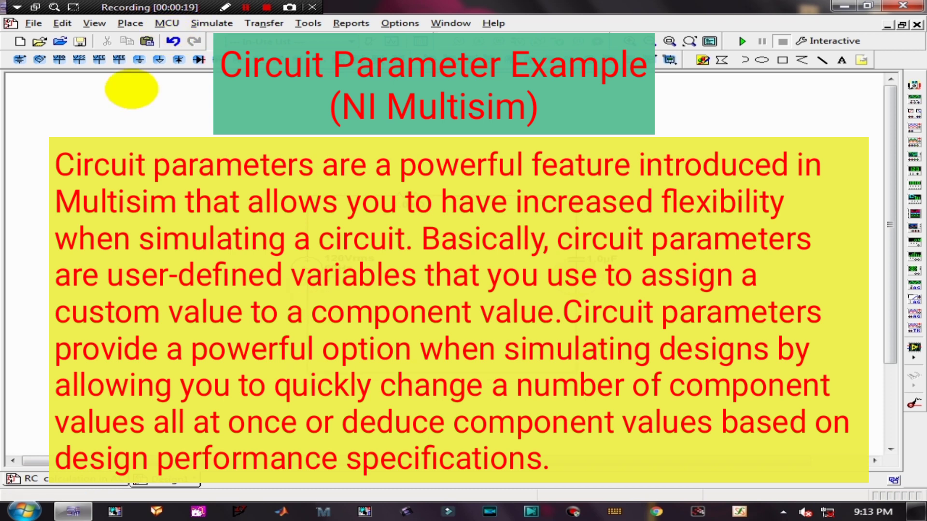
click(139, 60)
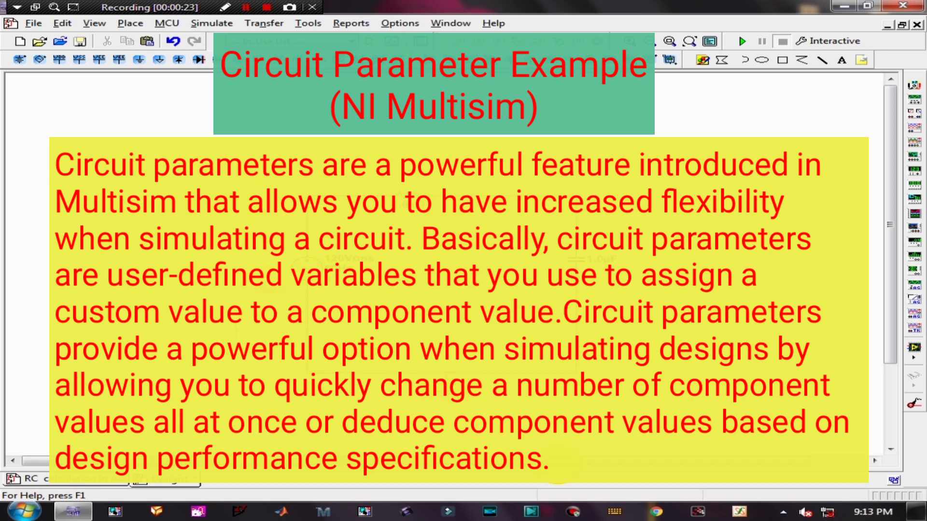
key(ctrl+a)
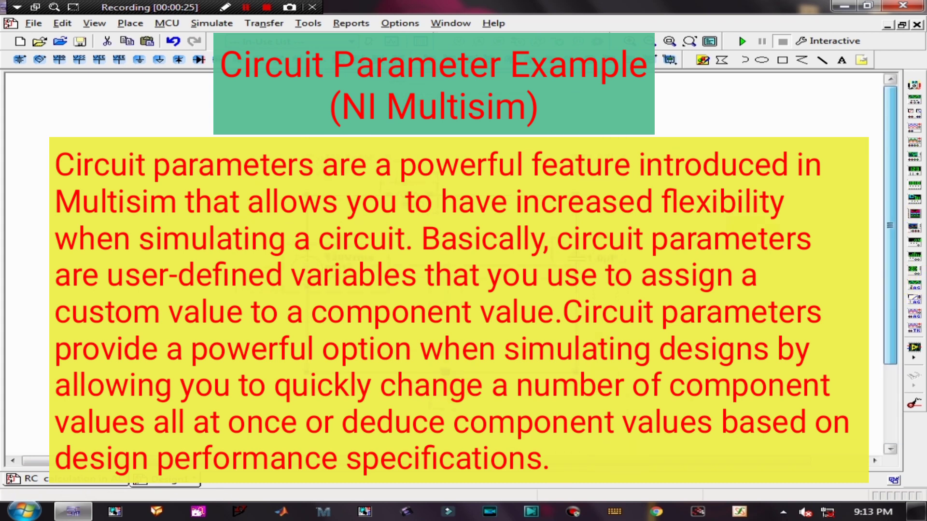
key(ctrl+x)
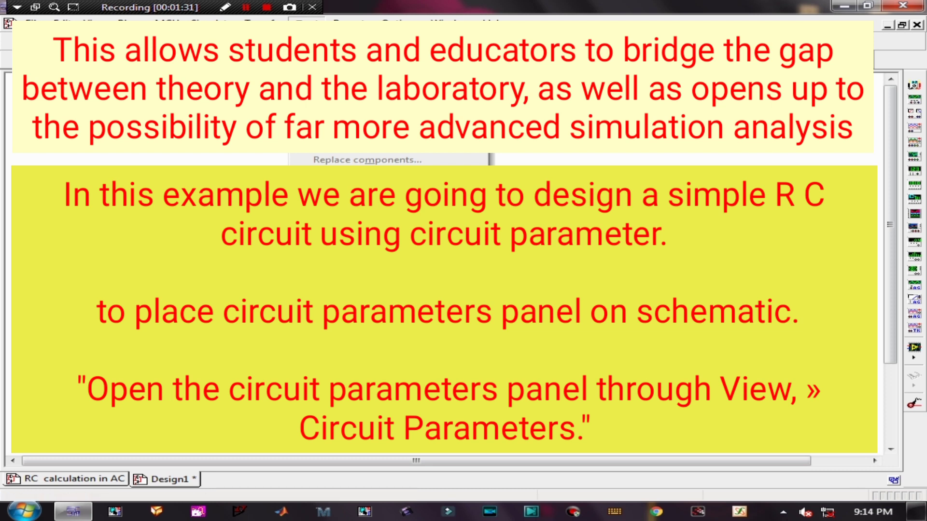
key(Escape)
key(Left)
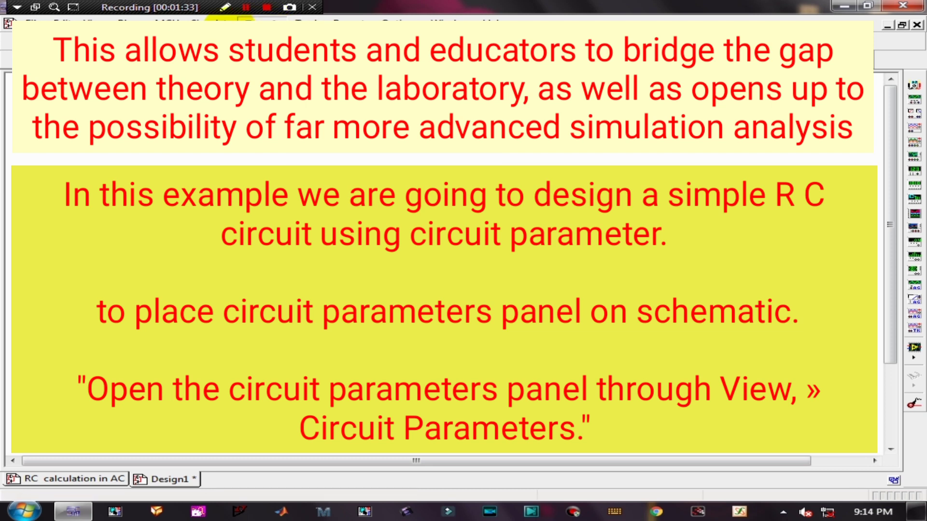
key(Down)
key(Down)
key(Down)
key(Down)
key(Down)
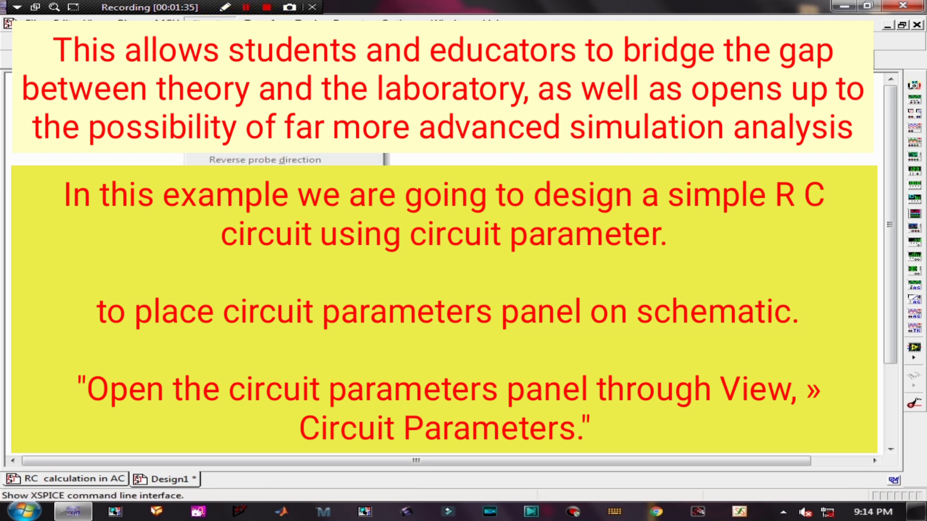
key(Up)
key(Up)
key(Up)
key(Up)
key(Up)
key(Up)
key(Up)
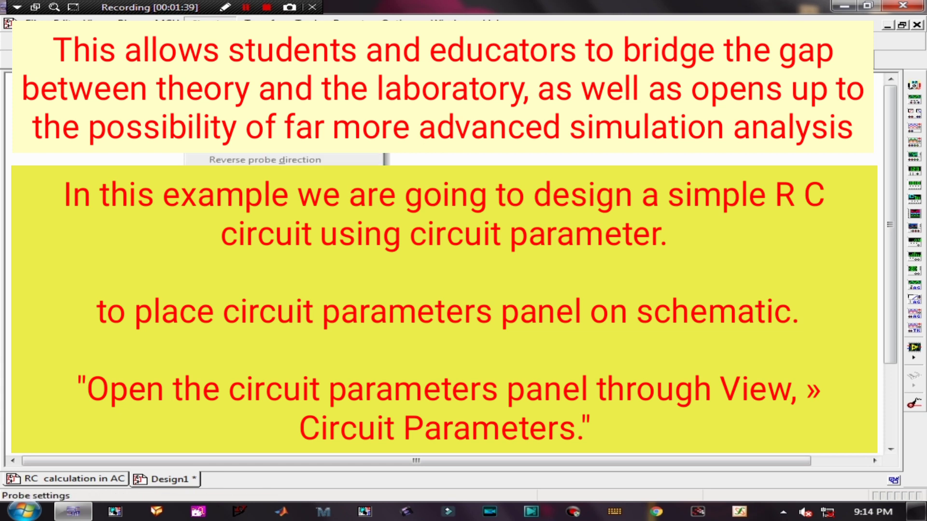
key(Down)
key(Down)
key(Down)
key(Down)
mouse_move(164, 21)
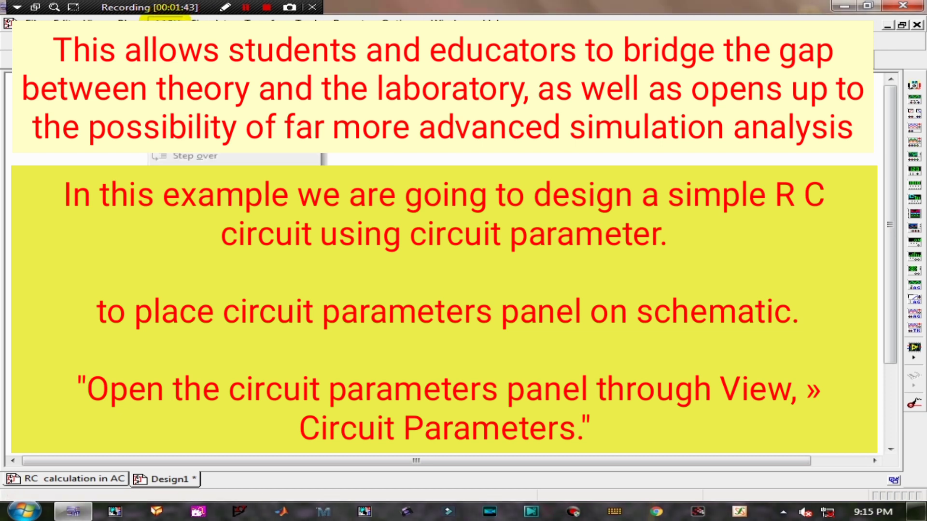
mouse_move(119, 20)
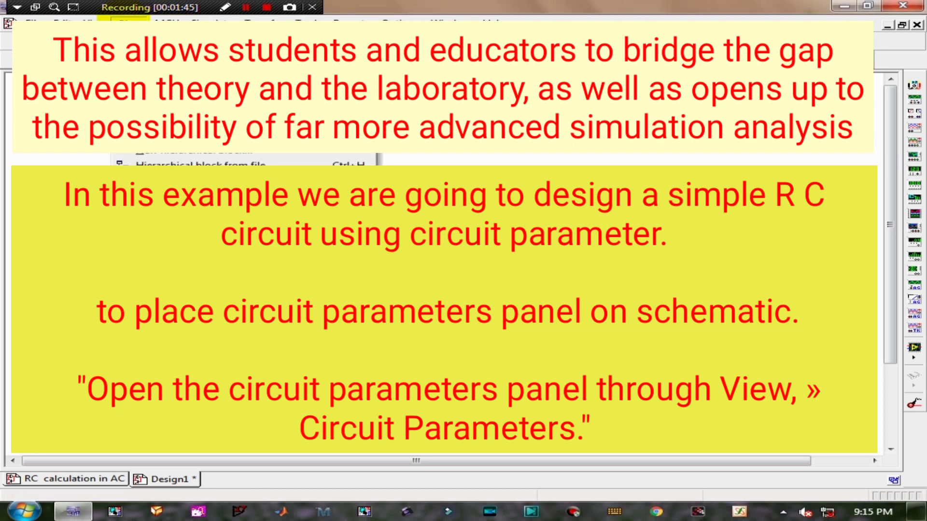
mouse_move(144, 73)
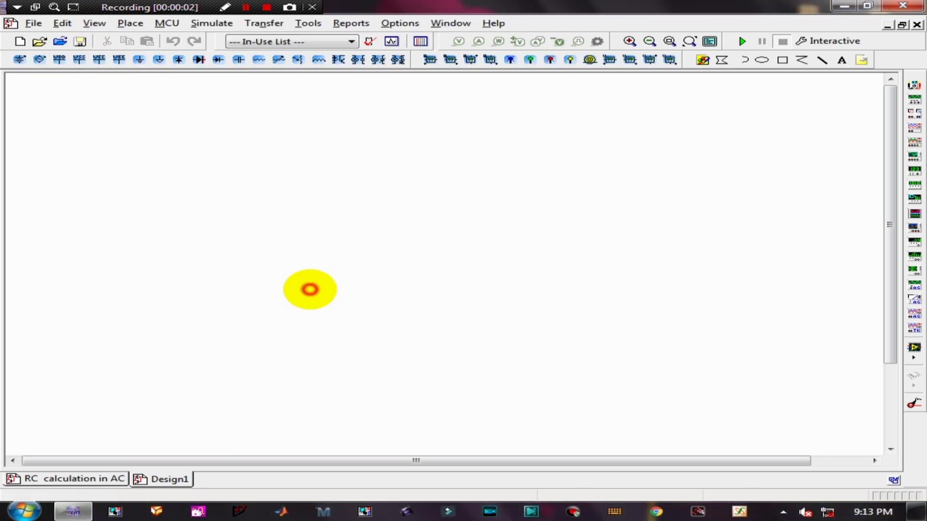
Step: Place an AC power source, a 1.0 kΩ resistor above and beside it, and a 1.0 µF capacitor on the opposite side
click(309, 280)
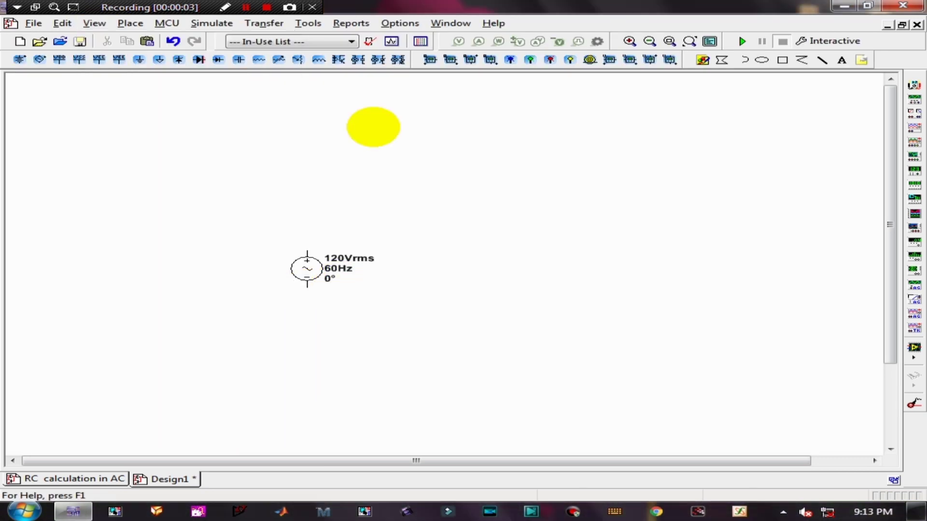
click(259, 60)
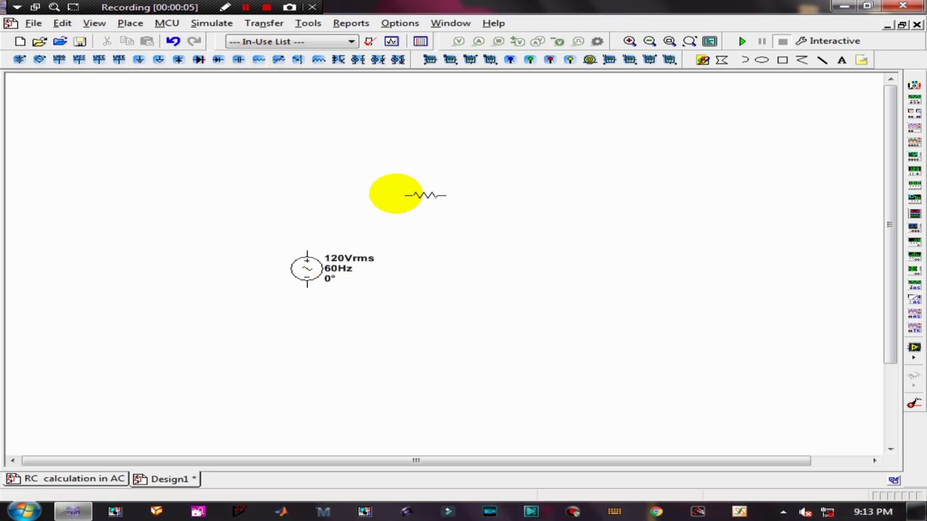
click(392, 194)
click(239, 59)
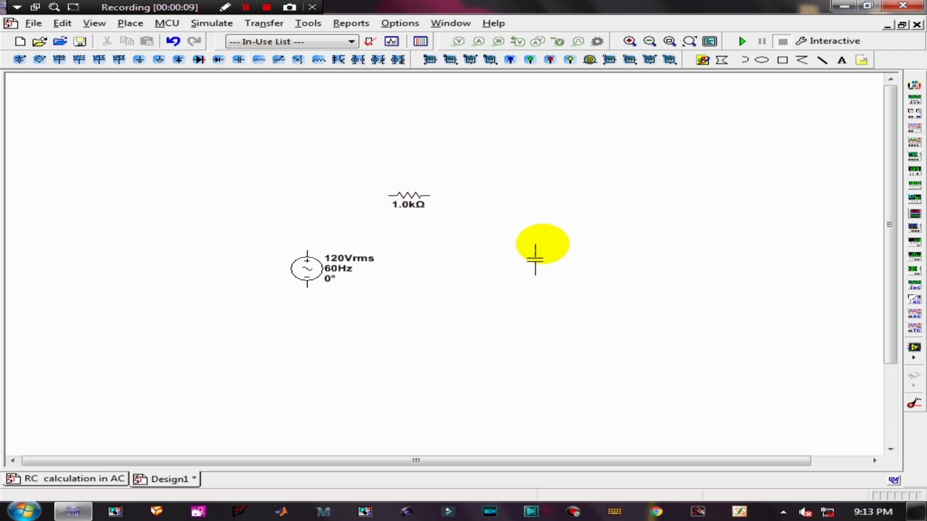
click(575, 248)
Step: Wire the source, resistor and capacitor into a closed series loop and connect a ground to its lower wire
click(576, 245)
click(430, 191)
click(389, 195)
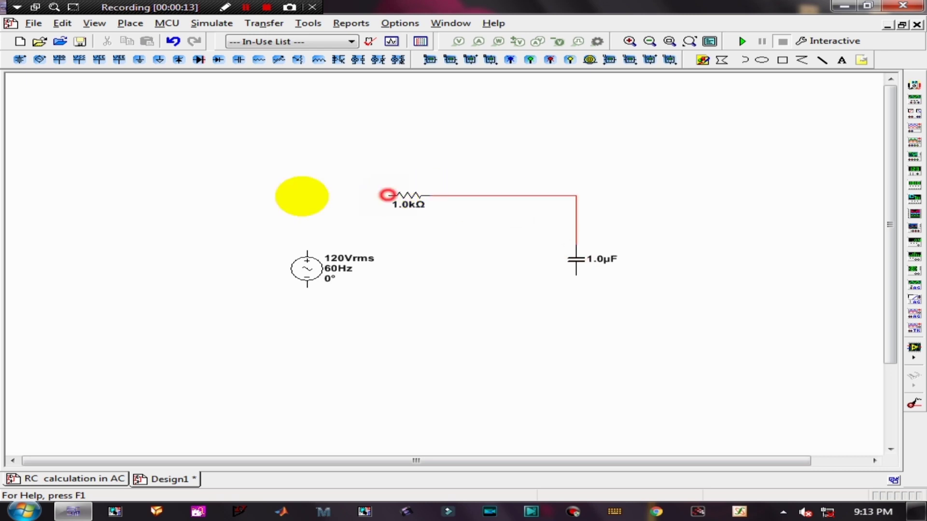
click(307, 253)
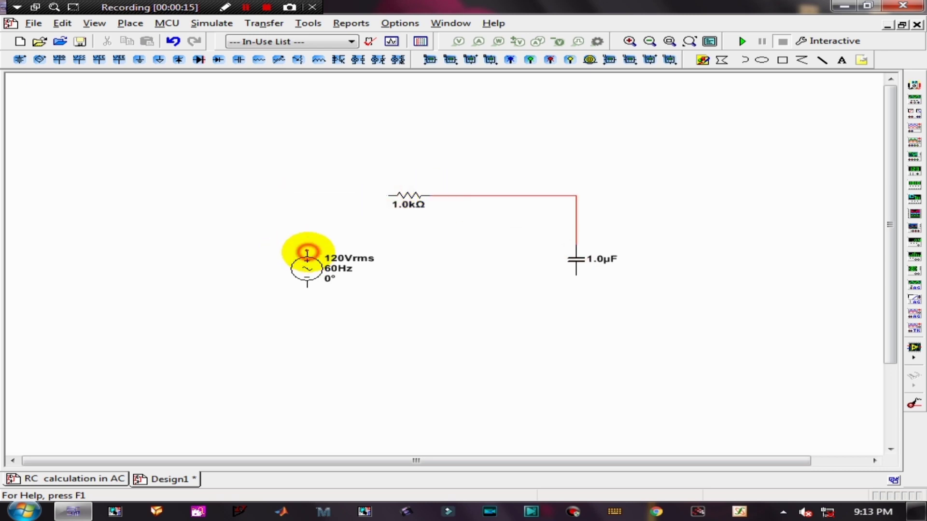
click(576, 274)
click(306, 373)
click(308, 286)
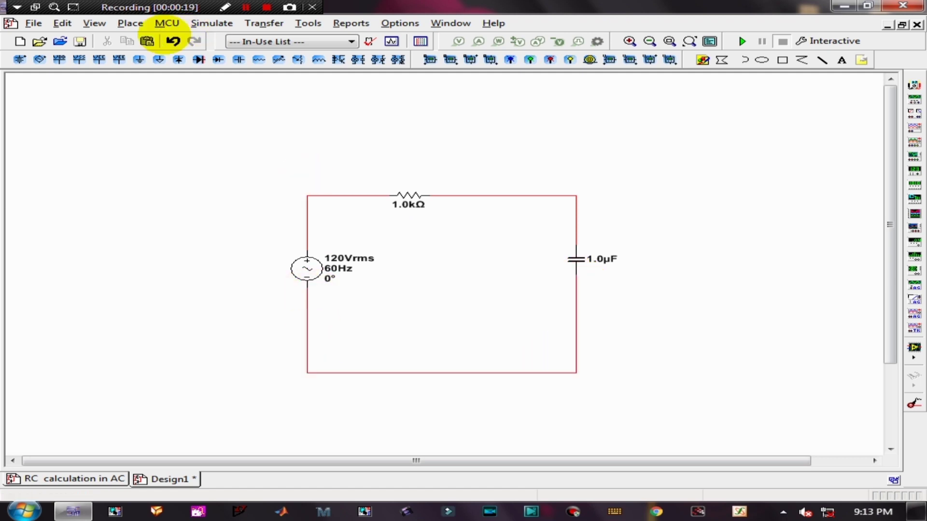
click(138, 59)
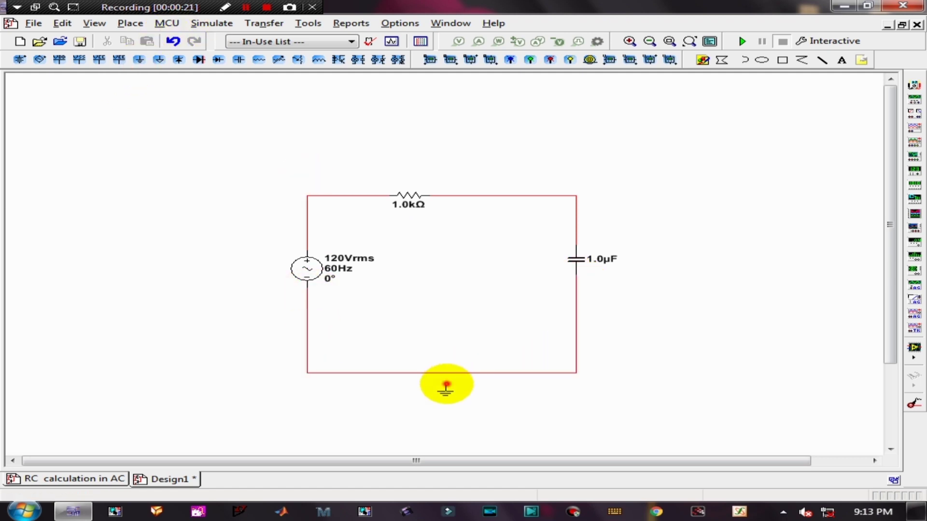
click(445, 373)
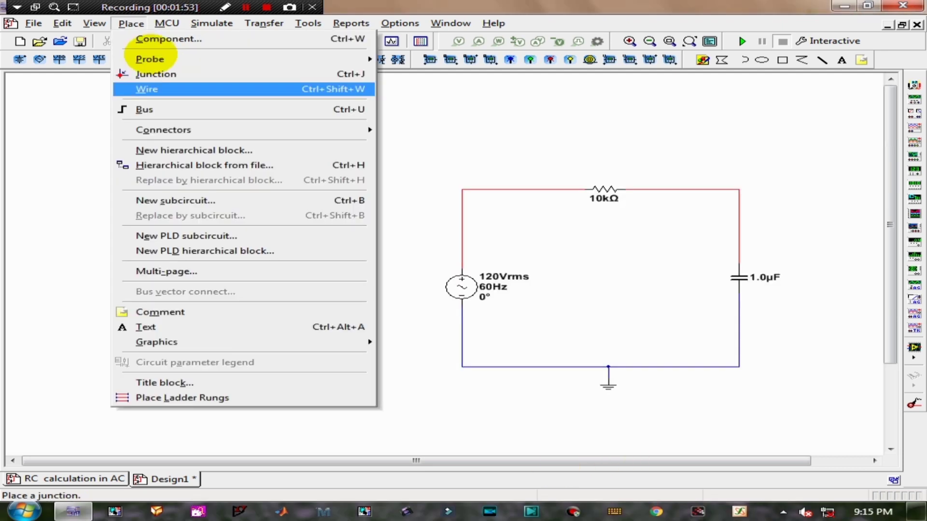
Step: Show the Circuit Parameters window and move it to the empty area beside the circuit
click(130, 22)
click(94, 22)
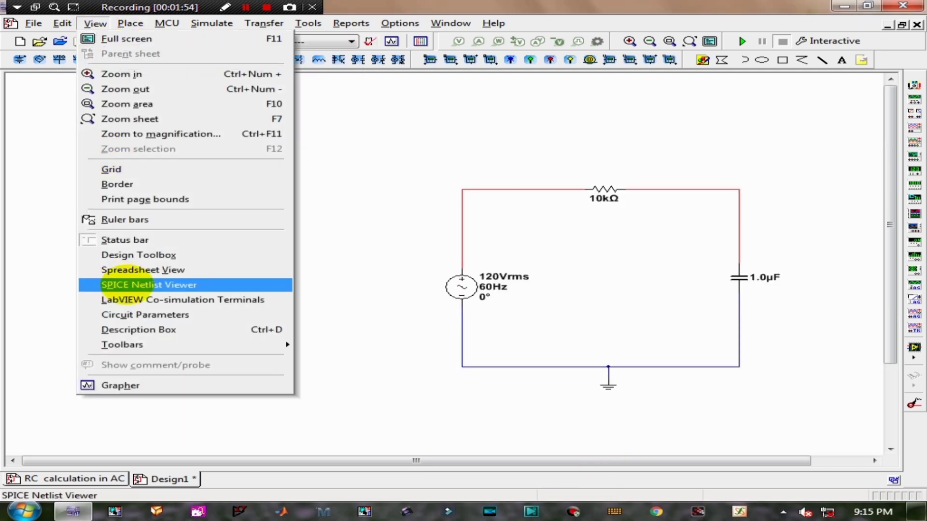
click(175, 314)
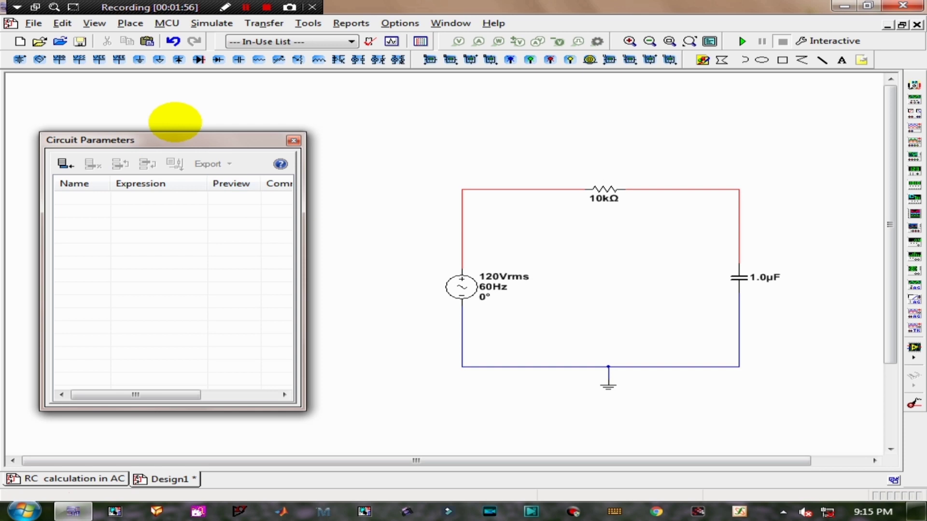
drag(182, 140, 251, 125)
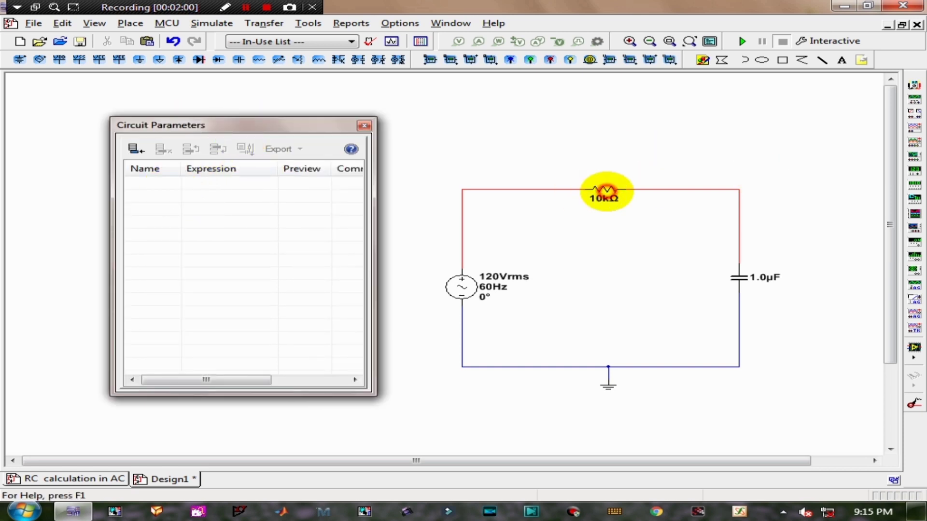
Step: Switch the resistor to component-specific visibility settings and hide its tolerance, RefDes and attributes
click(604, 191)
double_click(604, 191)
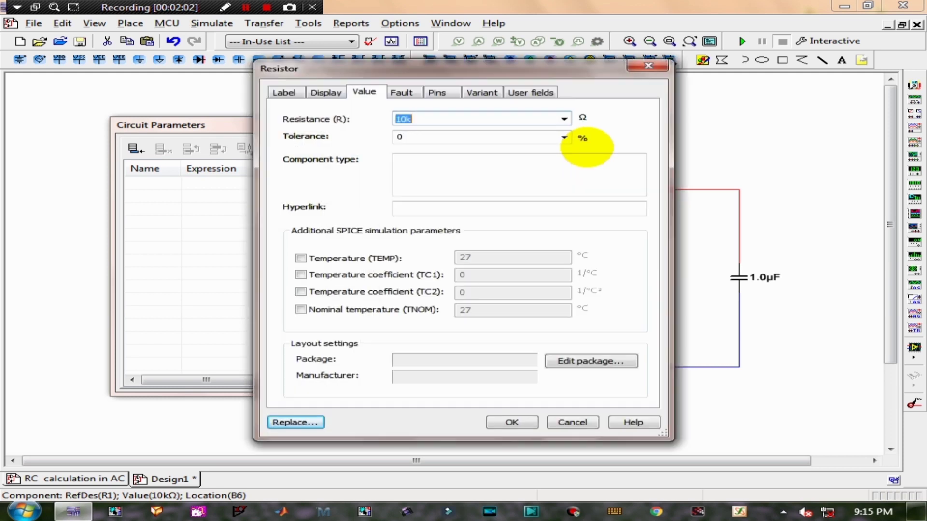
click(286, 92)
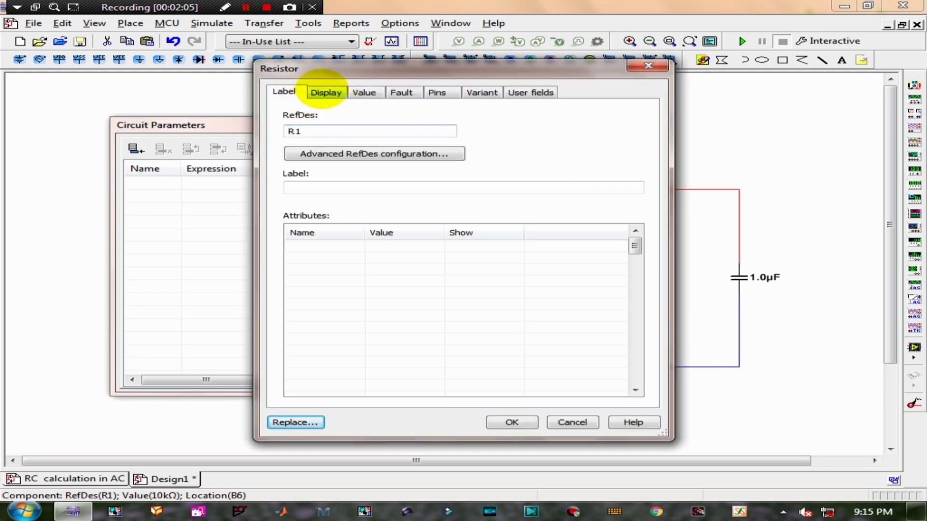
click(326, 91)
click(288, 133)
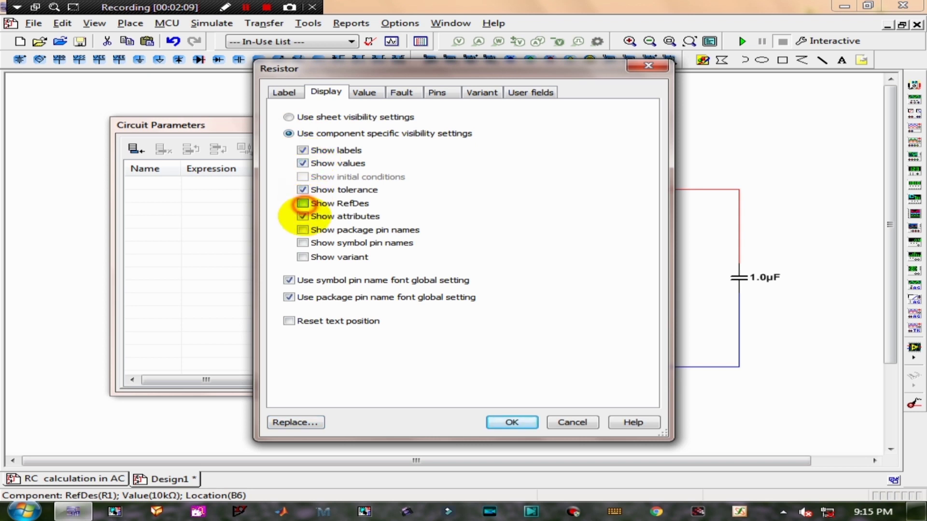
click(303, 216)
click(302, 203)
click(303, 190)
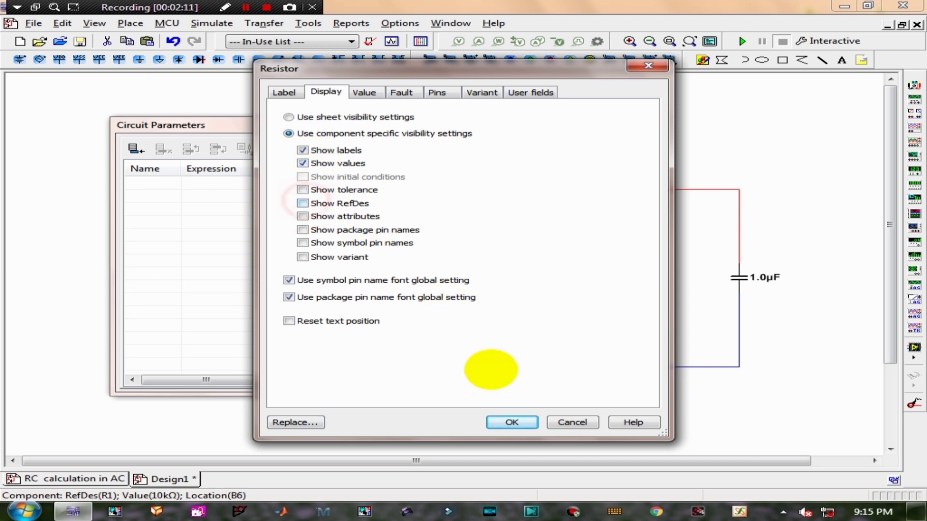
click(511, 421)
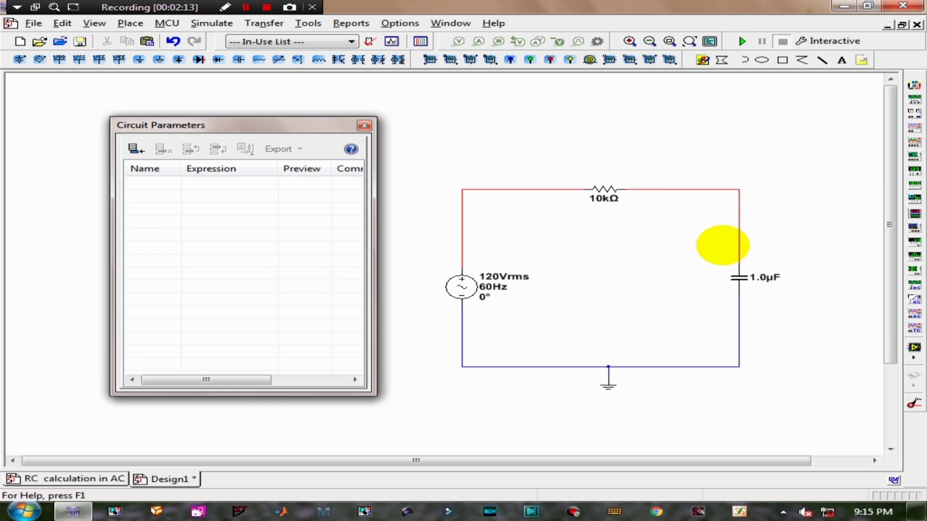
Step: Enable the display of the resistor's RefDes on the schematic
click(608, 189)
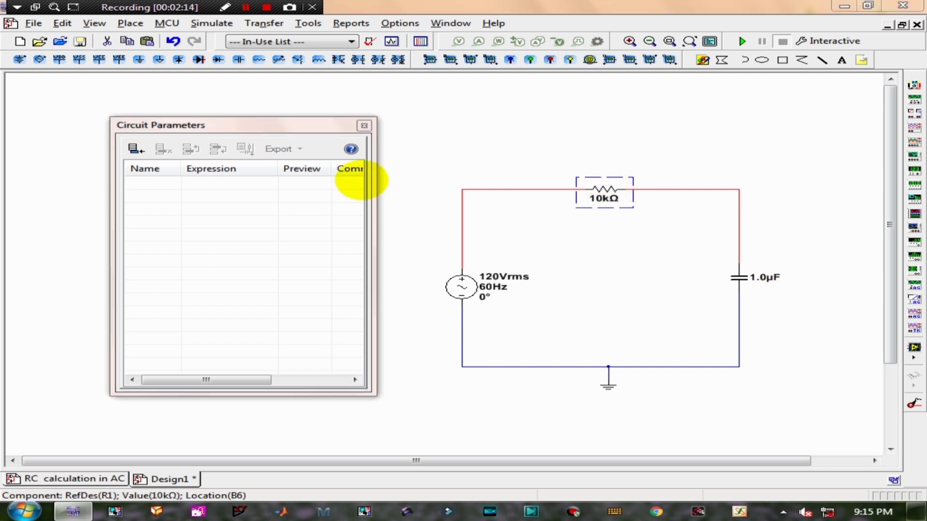
key(ctrl+m)
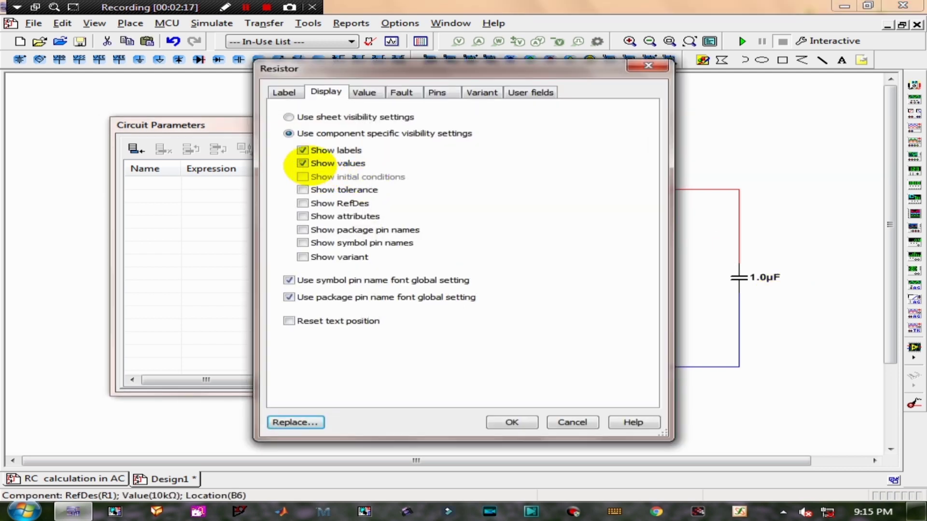
click(303, 203)
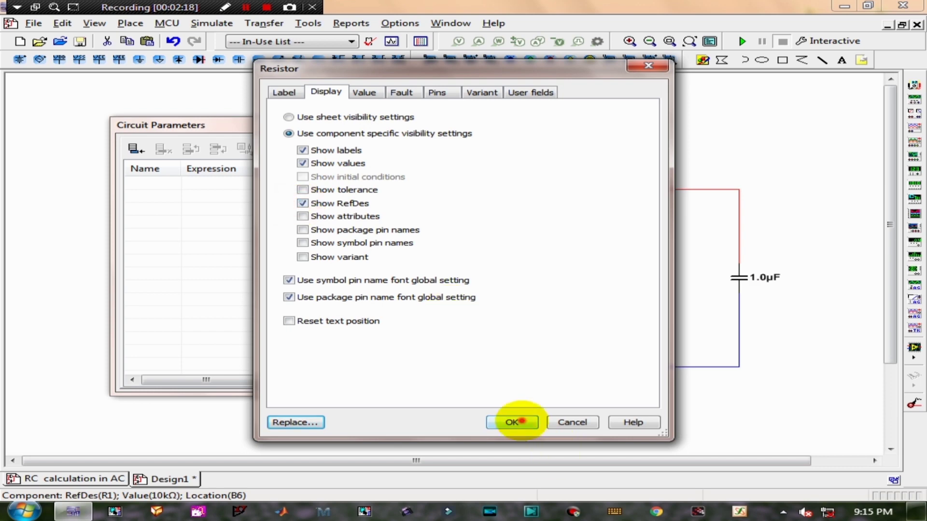
click(511, 422)
Step: Apply component-specific visibility settings with RefDes shown to the capacitor and move its RefDes label closer to its value
click(738, 278)
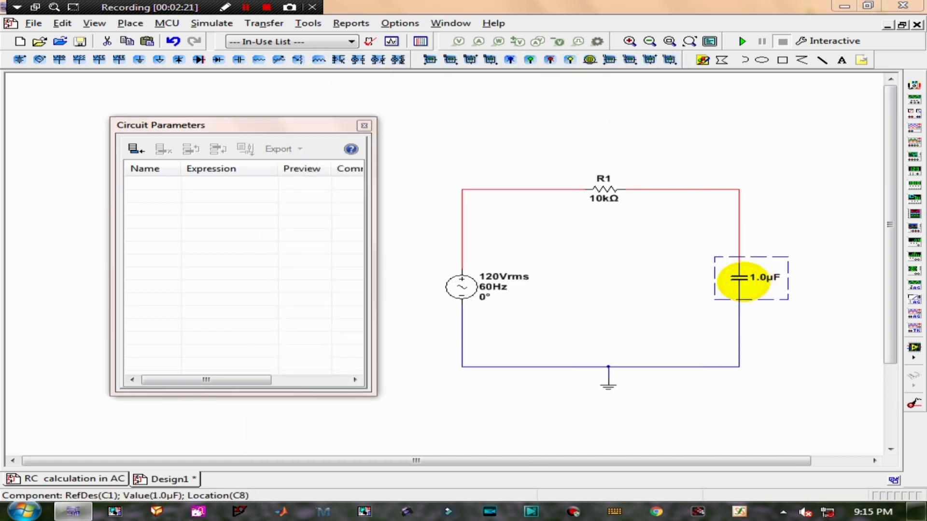
key(ctrl+m)
click(288, 133)
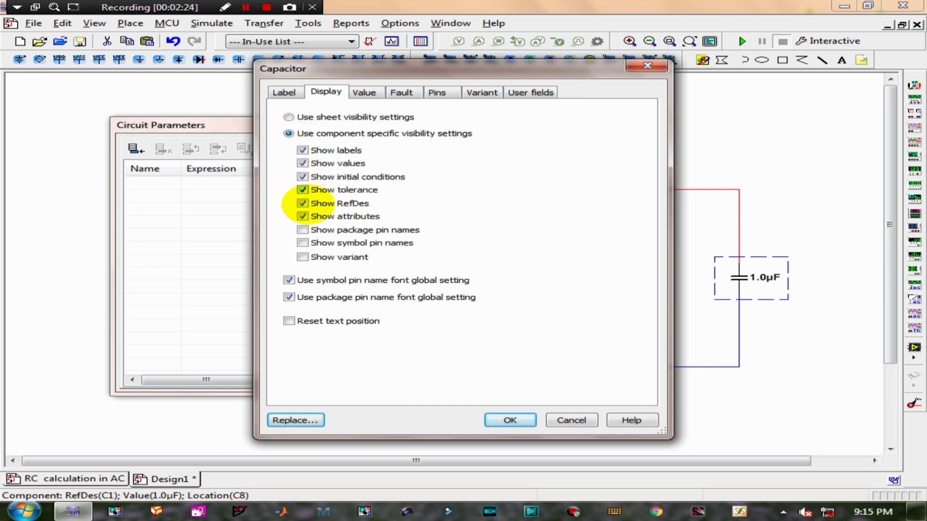
click(510, 420)
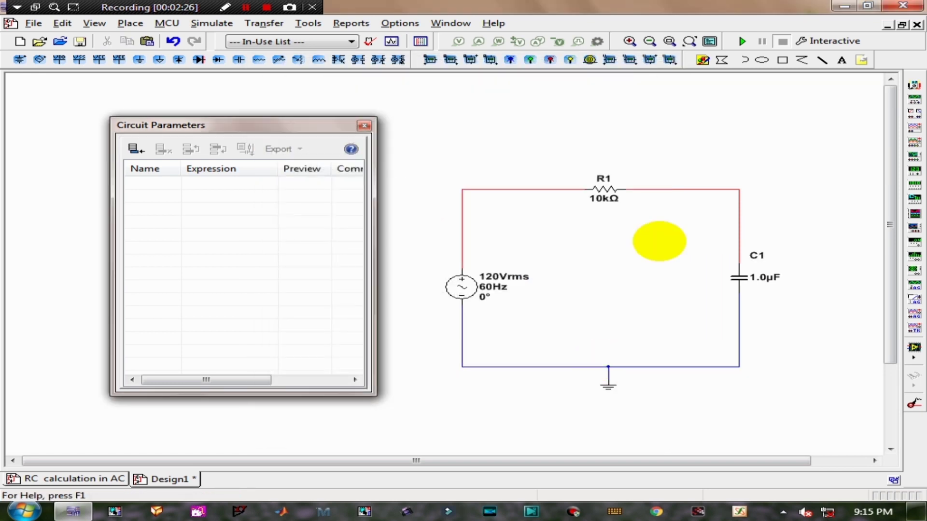
click(756, 256)
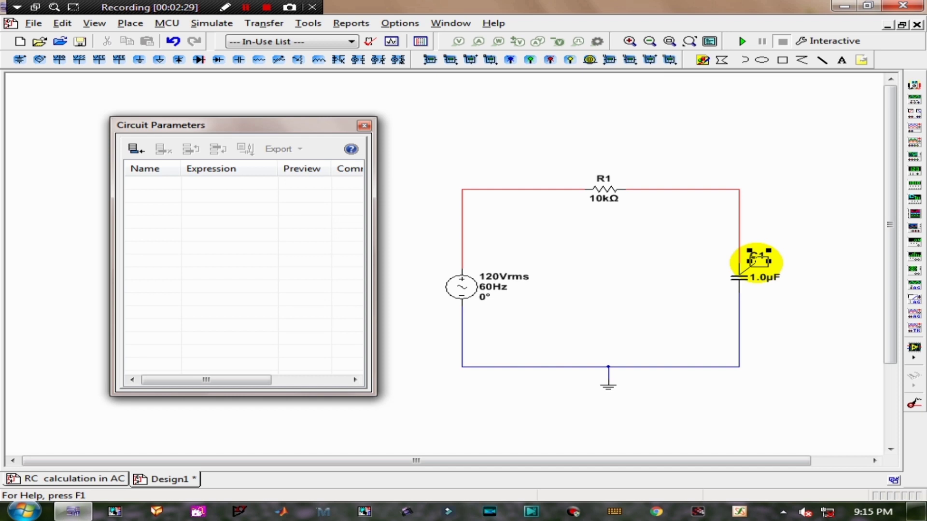
click(670, 261)
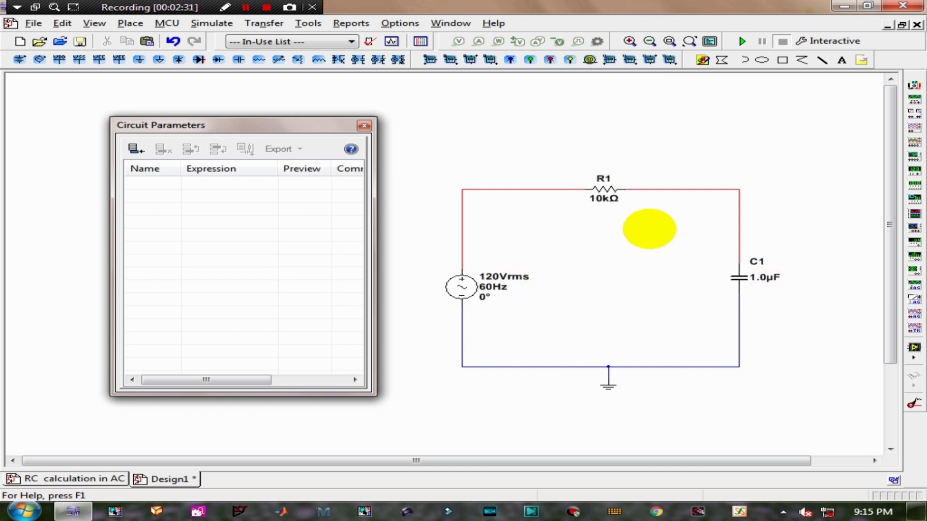
Step: Switch the AC source to component-specific visibility settings and set it to 230 V RMS at 50 Hz
double_click(461, 288)
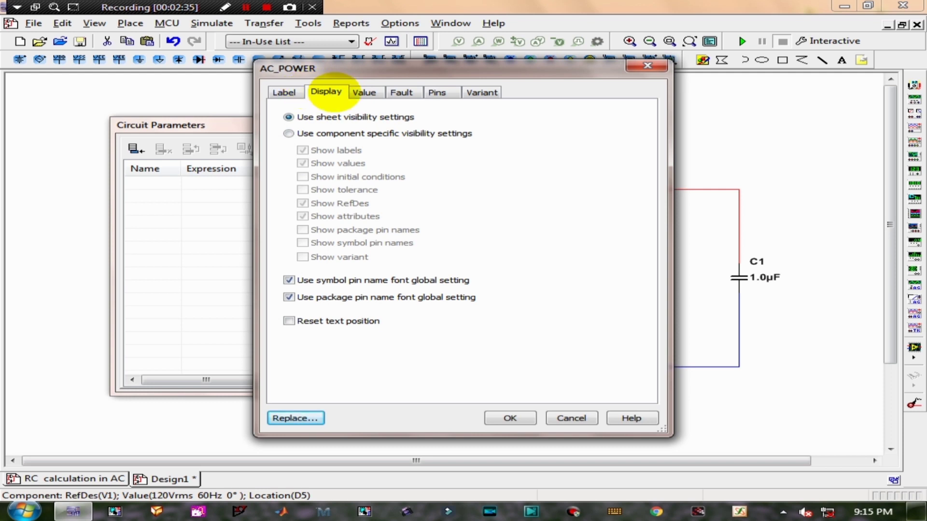
click(288, 133)
click(364, 91)
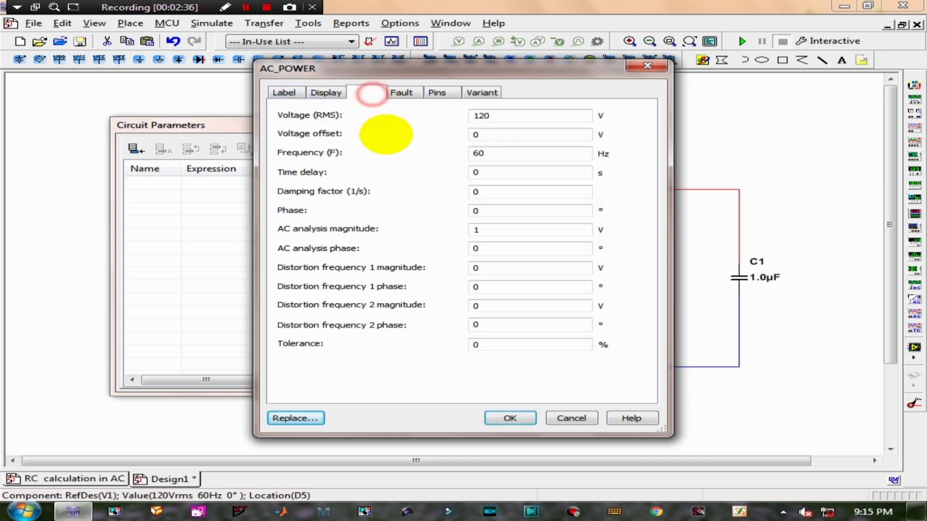
drag(489, 120, 440, 116)
text(23)
drag(502, 152, 469, 155)
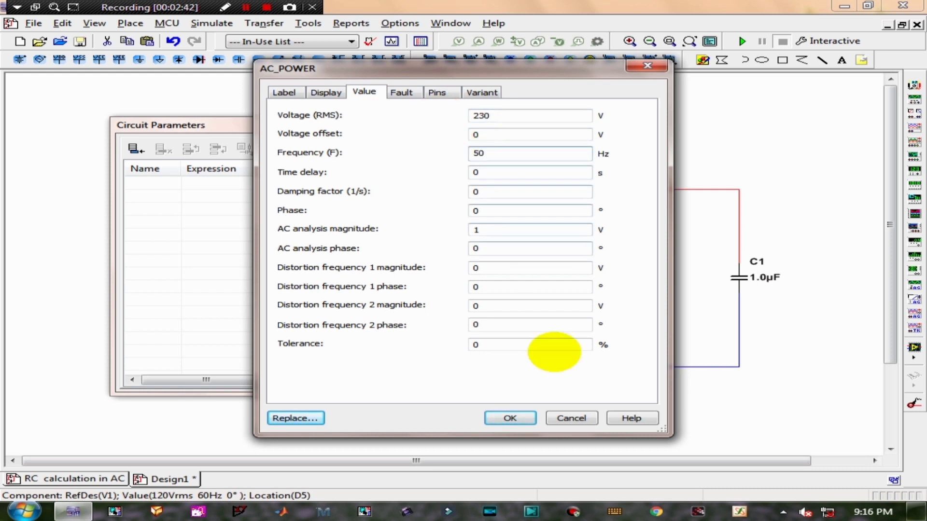
click(510, 419)
Step: Move the AC source slightly upward along the circuit's vertical branch and deselect it
click(459, 285)
key(Up)
click(492, 154)
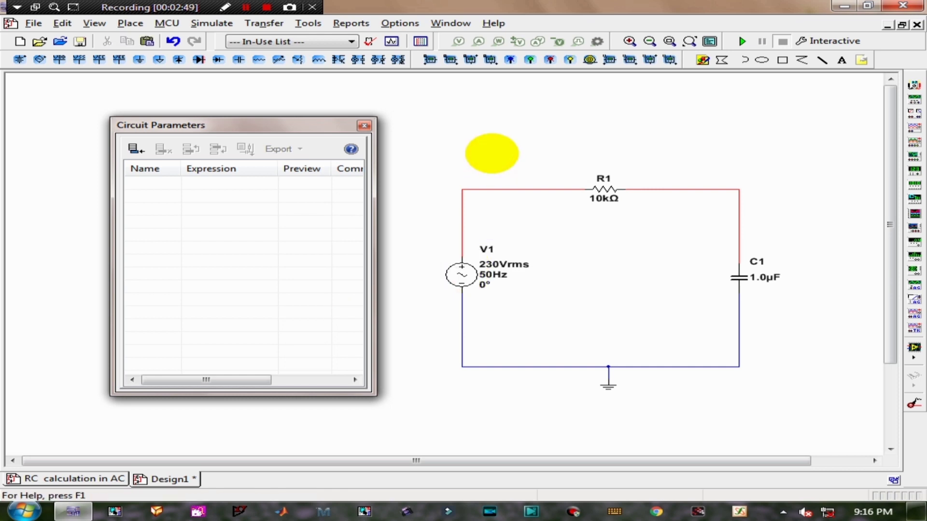
Step: Add a circuit parameter named R1 with the expression 10K
click(137, 184)
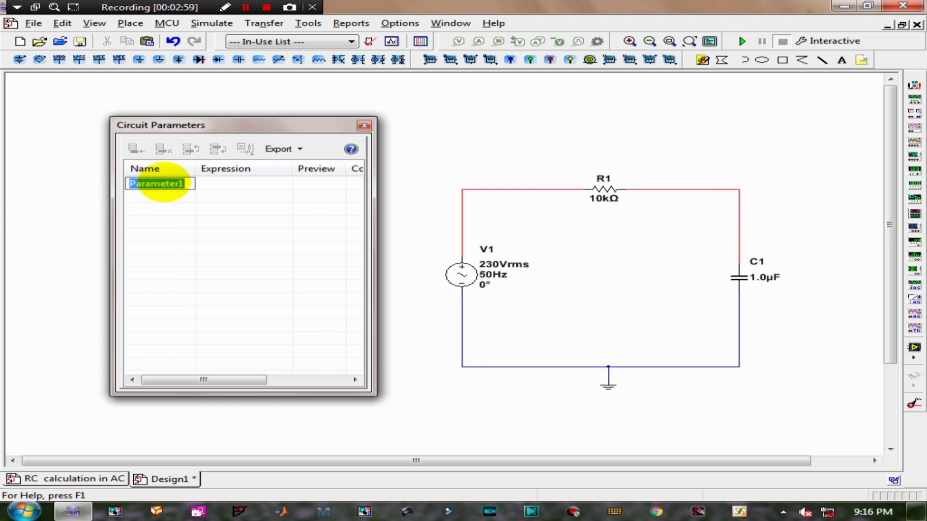
text(R1)
key(Tab)
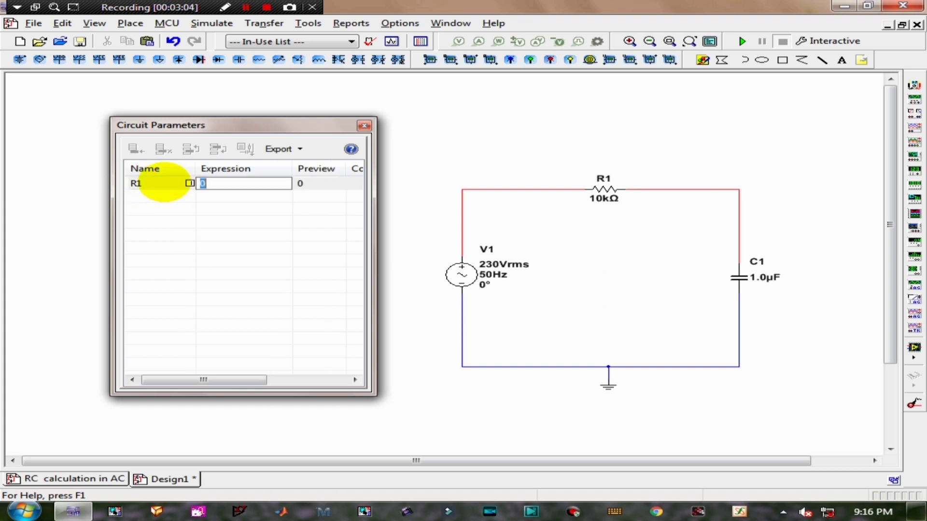
text(10K)
Step: Add a circuit parameter named C1 with the expression 1u
click(153, 197)
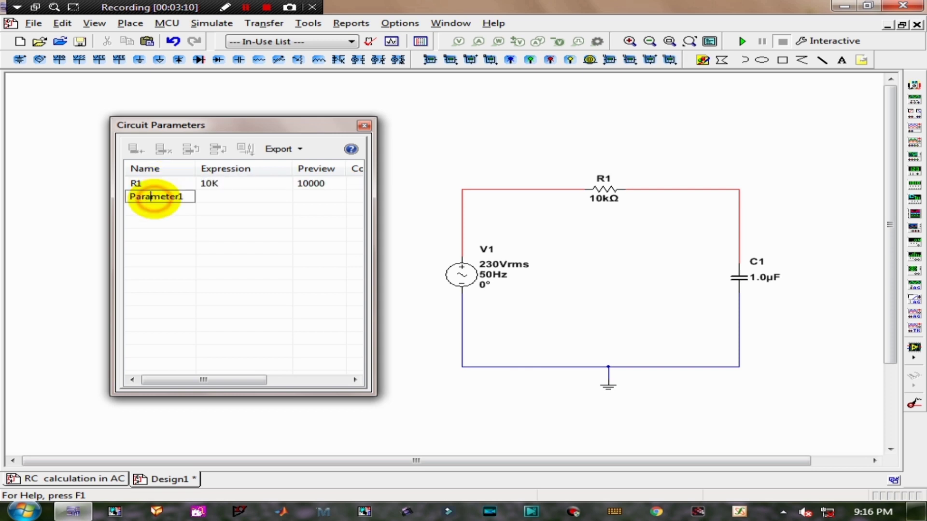
text(C1)
key(Tab)
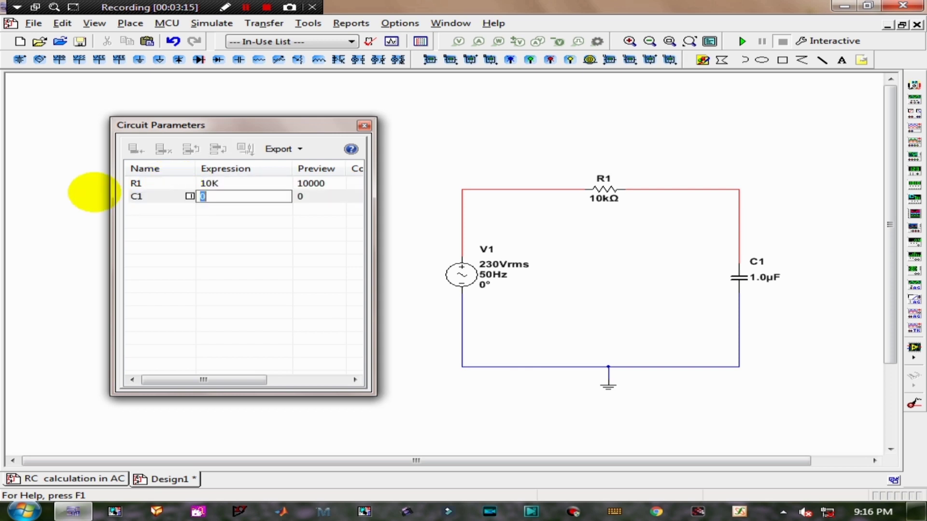
text(1u)
key(Return)
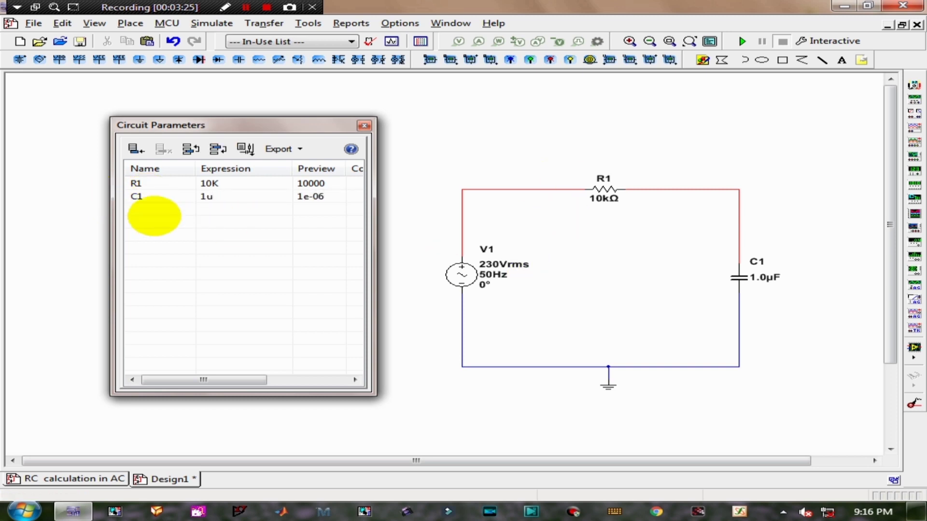
Step: Add a circuit parameter named V1 with the expression 230
click(148, 209)
drag(175, 211, 115, 208)
text(v1)
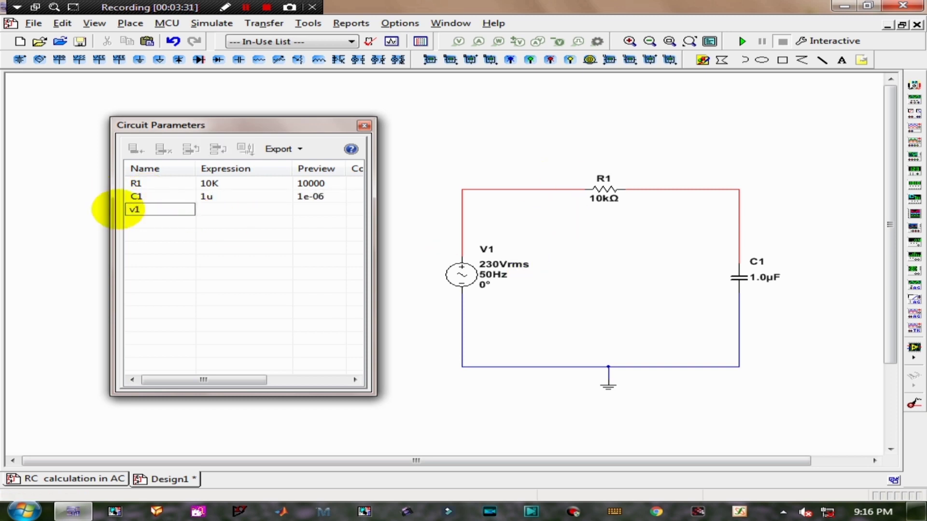
text(V1)
key(Tab)
text(230)
key(Return)
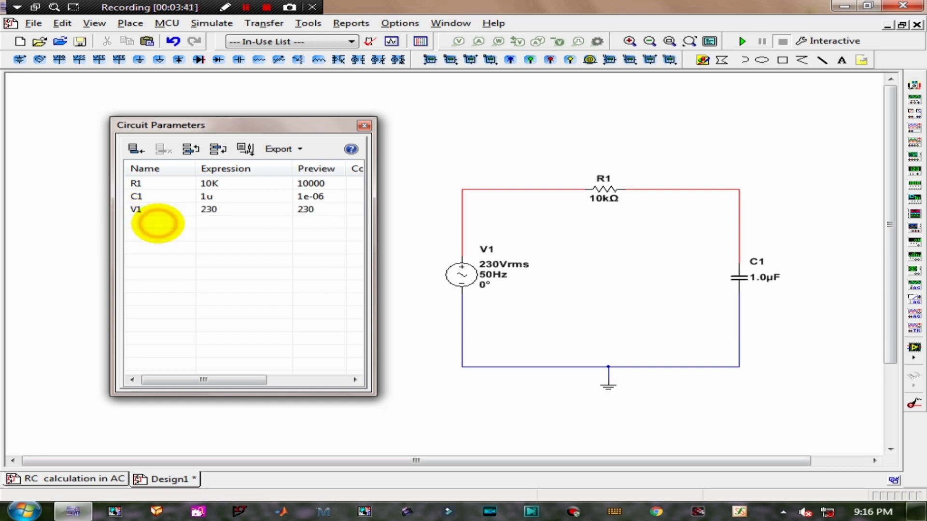
Step: Add a circuit parameter named Frequency with the expression 50
click(169, 222)
text(F)
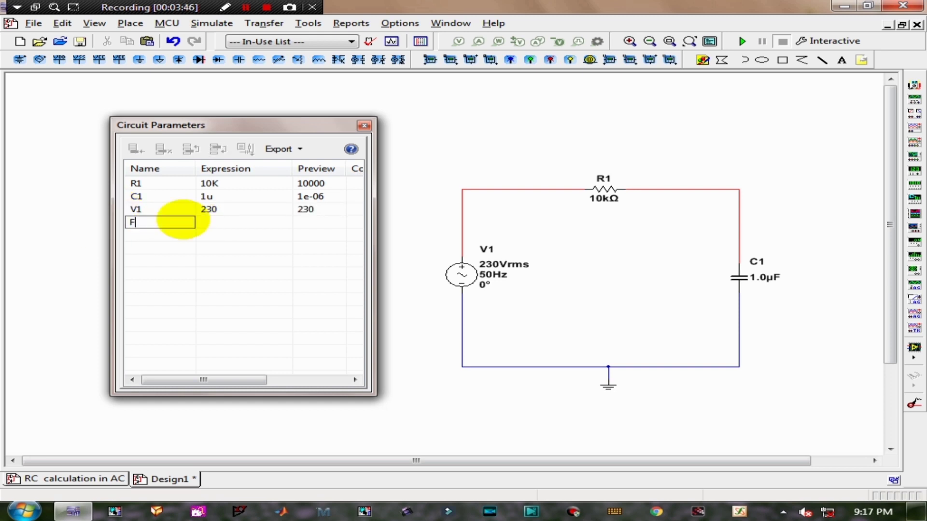
text(requency)
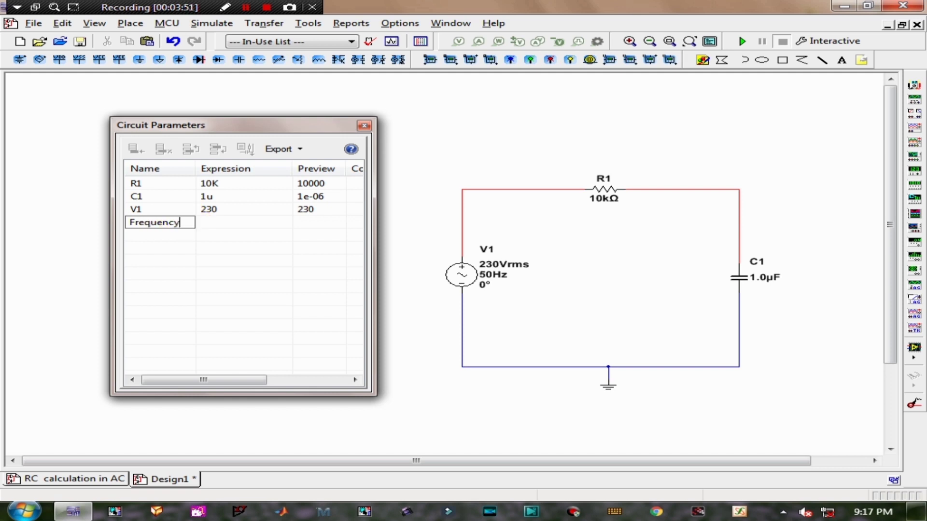
drag(176, 221, 135, 223)
click(209, 224)
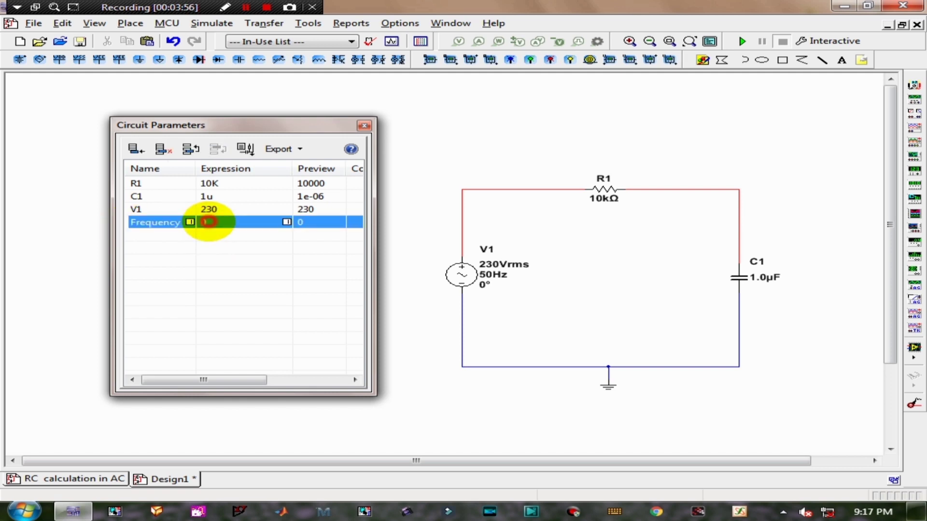
text(50)
key(Return)
Step: Add a circuit parameter named Xc1 and start its expression as 1/(2*pi
click(160, 235)
text(Xc1)
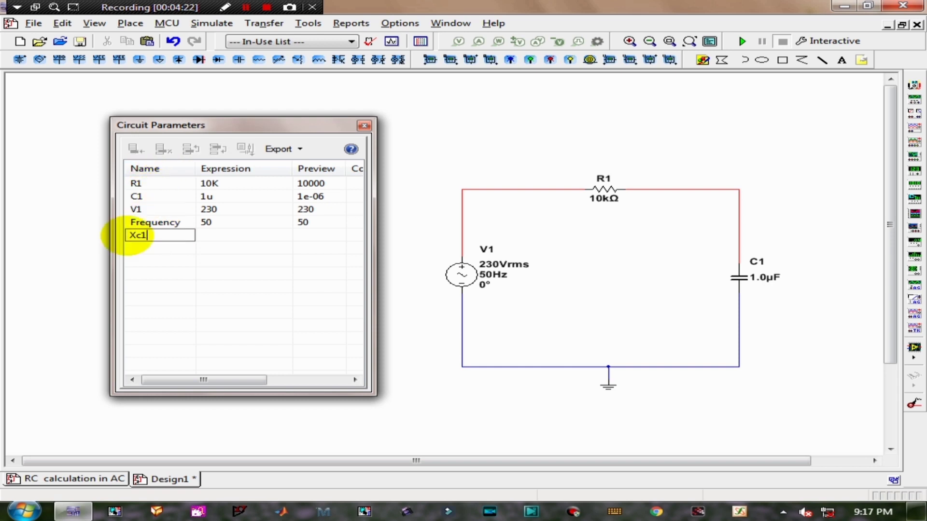
key(Tab)
text(1/()
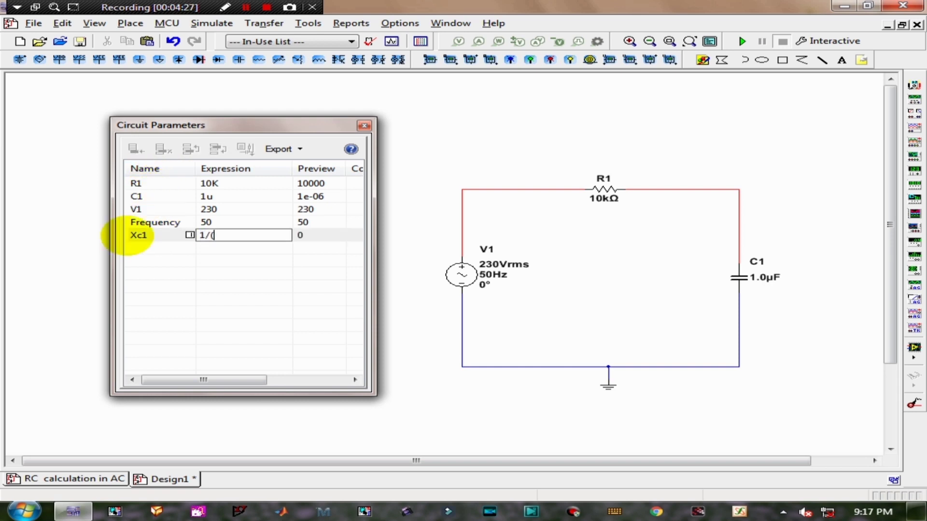
text(2*3.14)
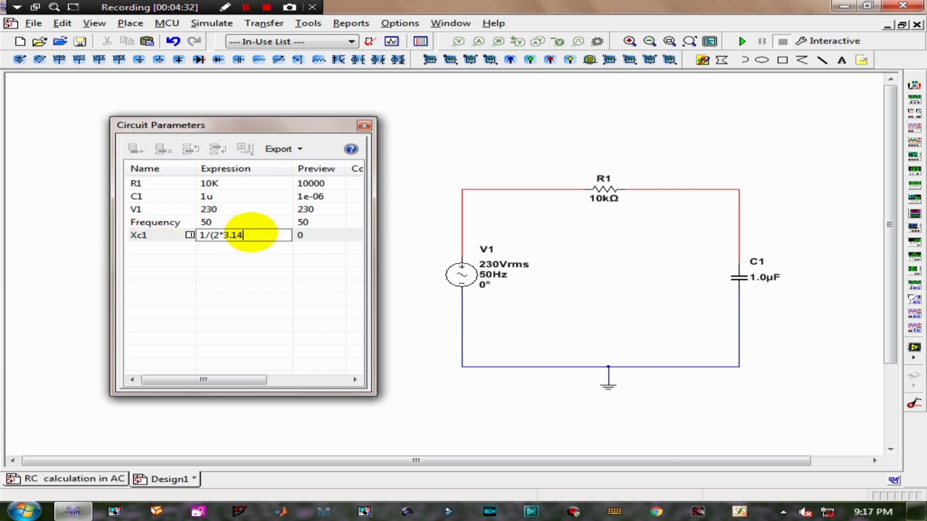
drag(244, 236, 224, 235)
text(pi)
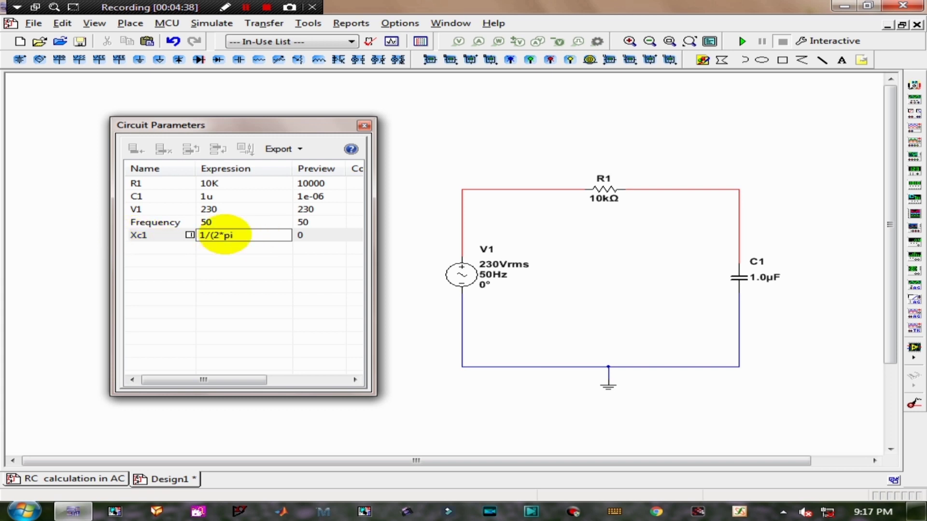
Step: Copy the Frequency parameter's name and insert it as the next factor in the Xc1 expression
click(155, 222)
click(156, 222)
right_click(156, 222)
click(194, 265)
double_click(237, 236)
right_click(246, 244)
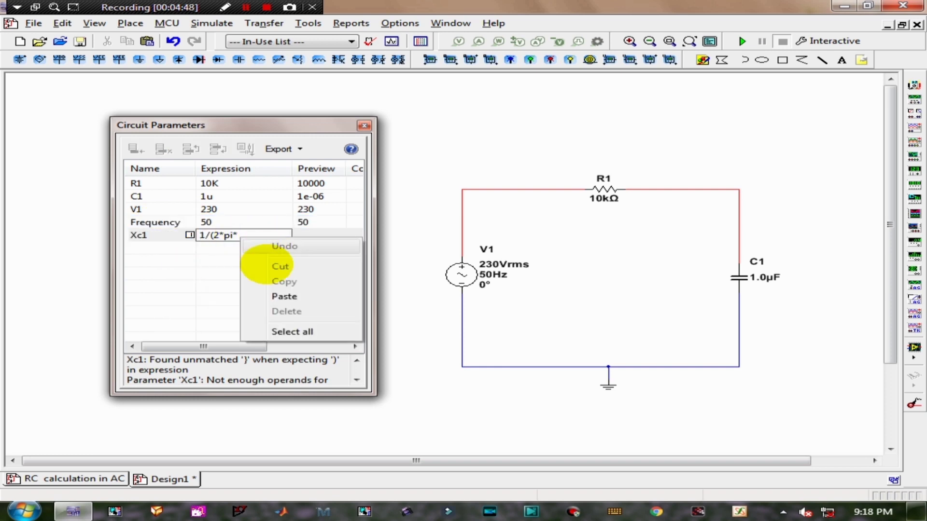
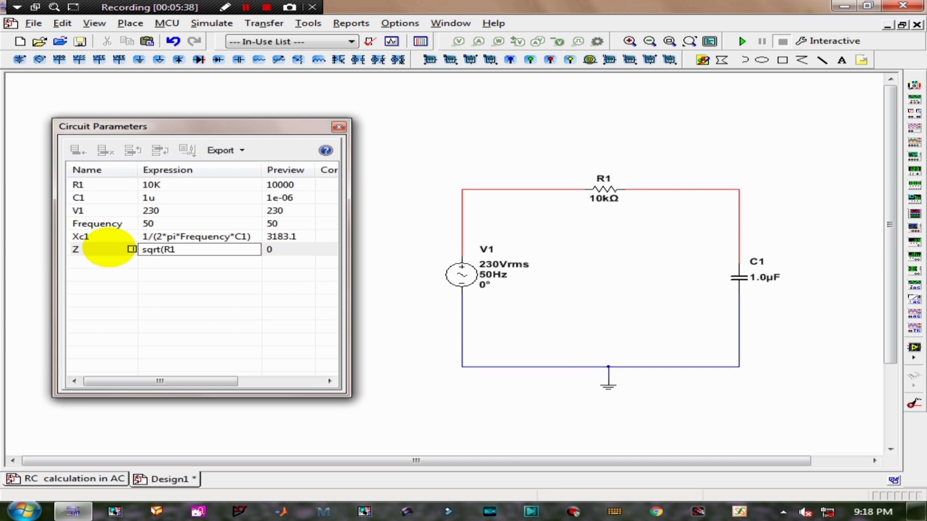
Step: Complete the expression of parameter Z as sqrt(R1^2+Xc1^2)
text(^2++)
key(BackSpace)
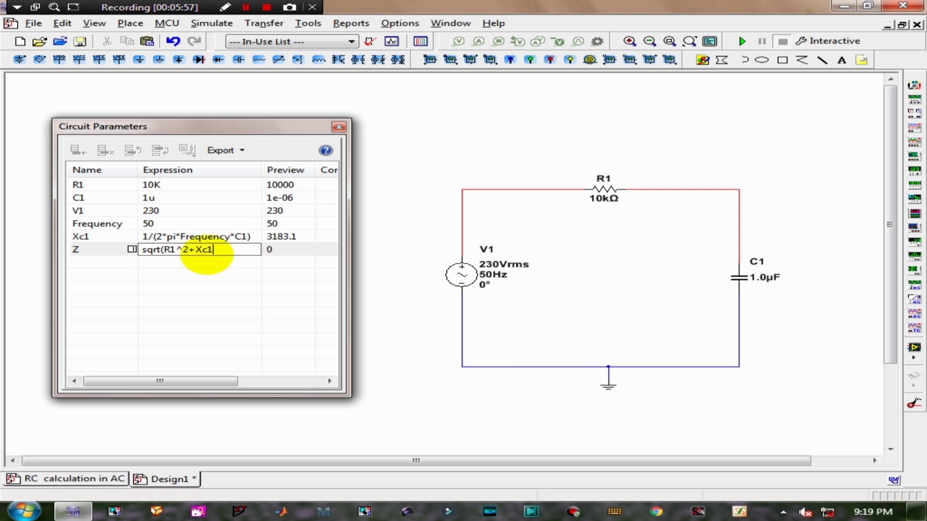
text(Xc1^)
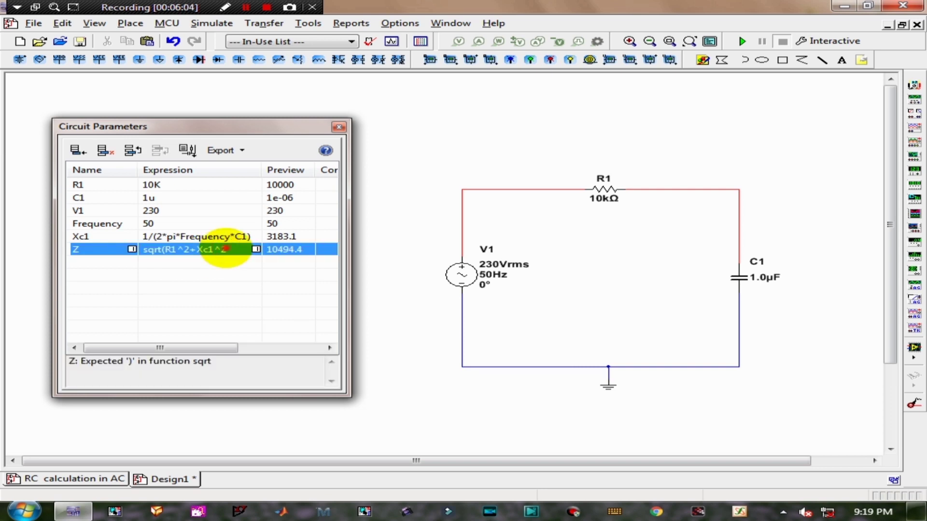
text(2)
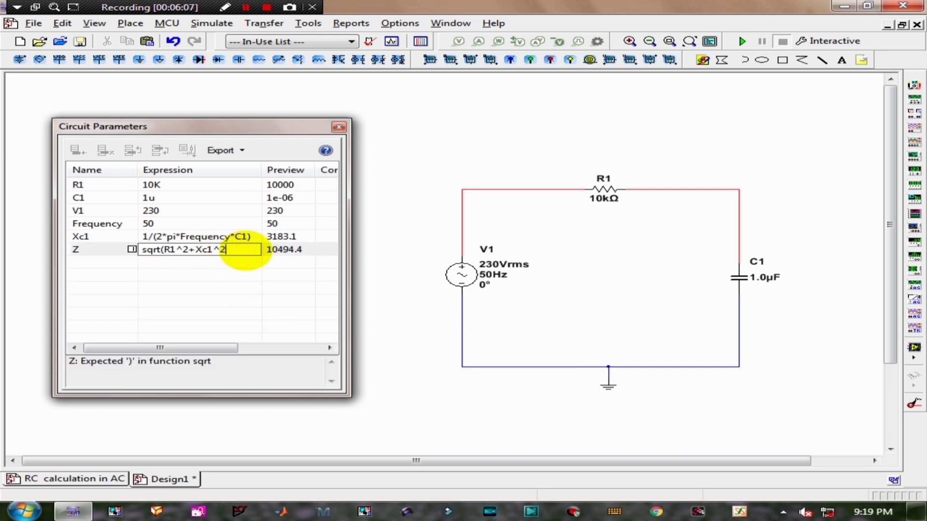
text())
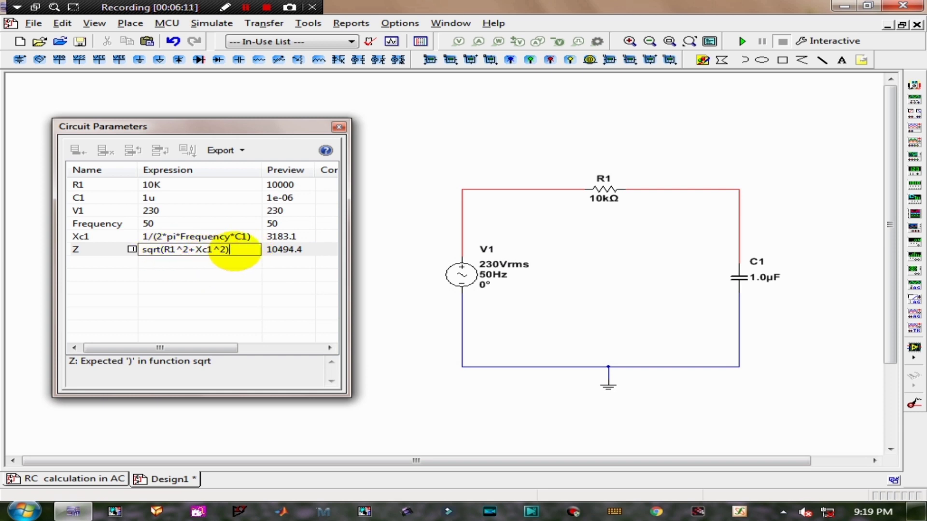
Step: Add a circuit parameter named Current with the expression V1/Z
click(87, 262)
text(Current)
key(Tab)
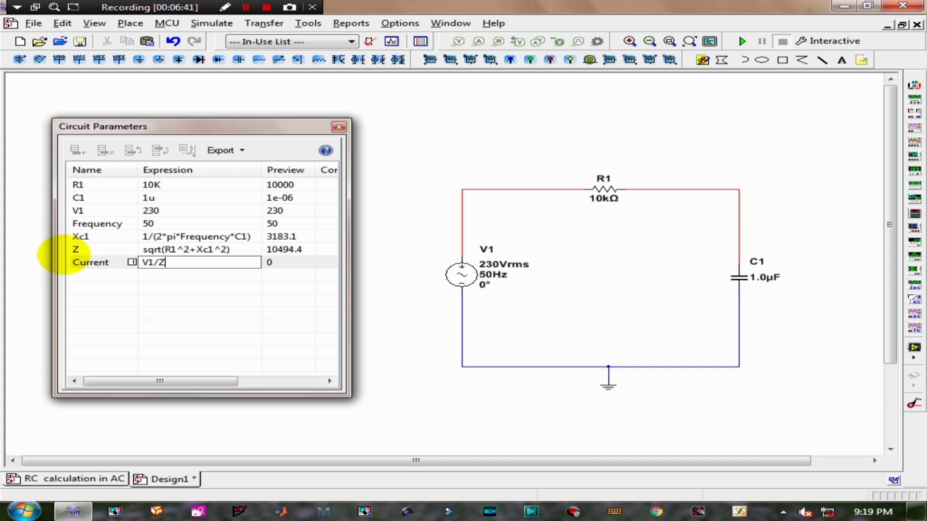
key(Return)
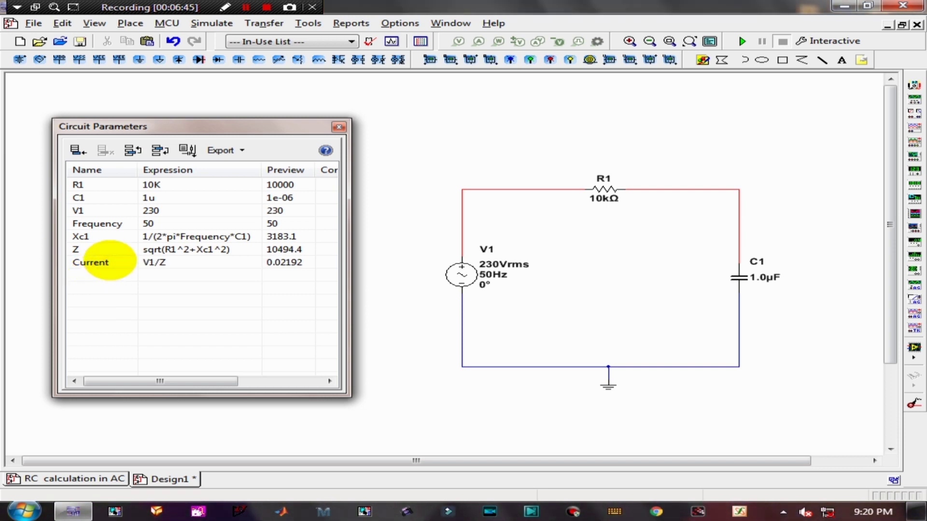
Step: Add a circuit parameter named V_C with the expression Current*Xc1, reusing the copied name of the Current parameter
click(102, 275)
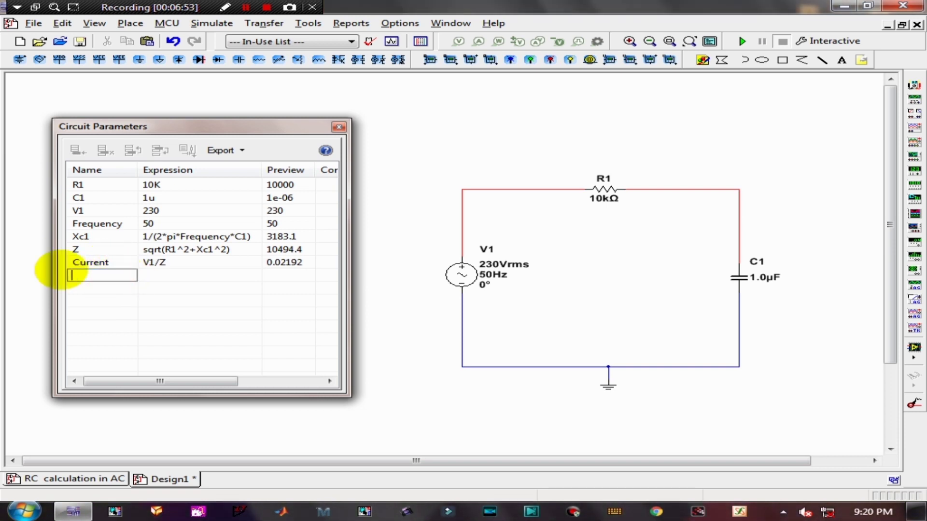
text(V_C)
key(Tab)
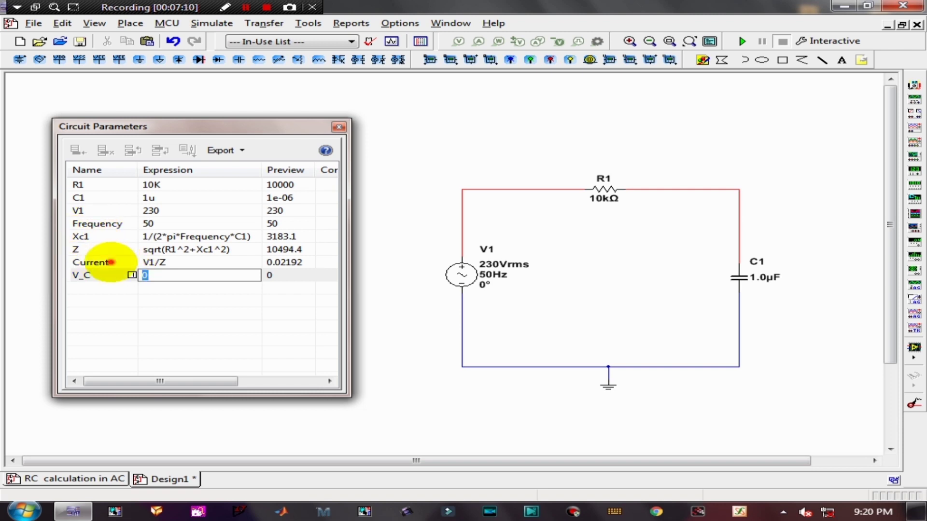
click(99, 262)
click(104, 262)
right_click(113, 265)
click(145, 306)
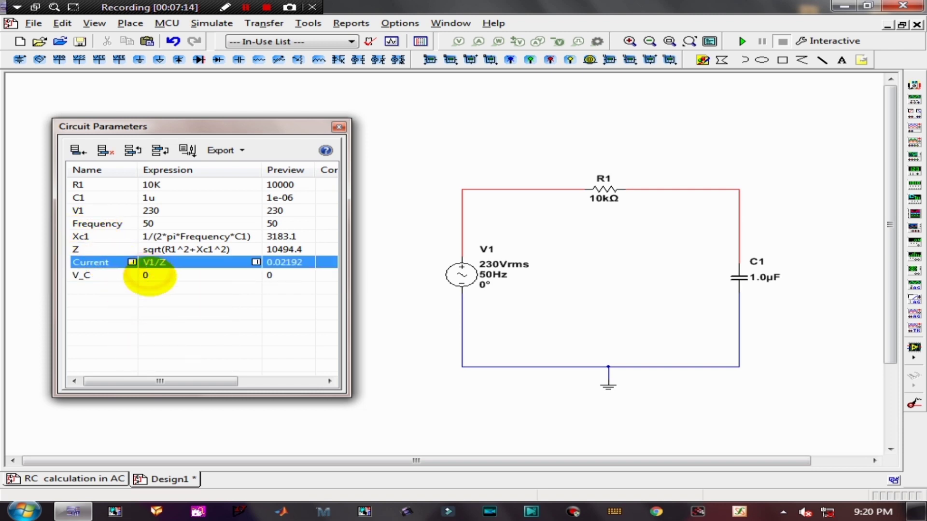
click(147, 276)
right_click(149, 277)
click(183, 337)
text(*)
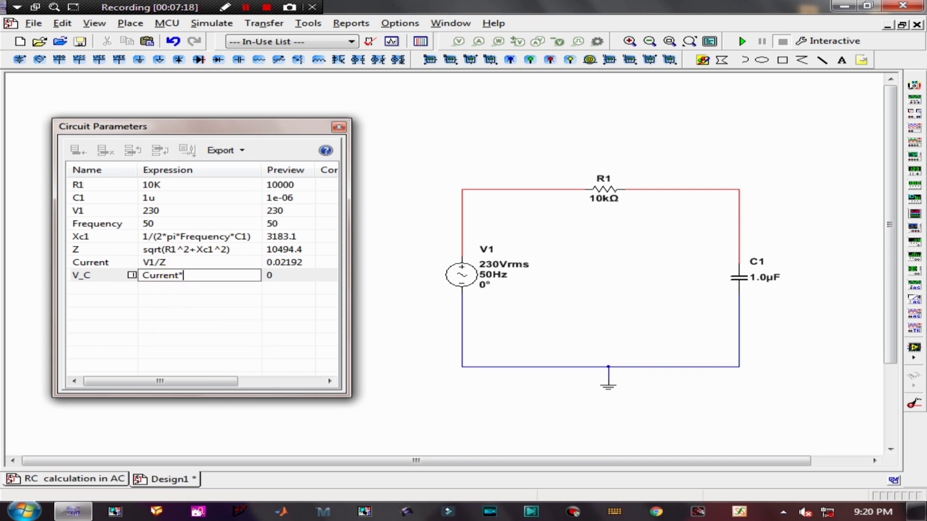
text(Xc1)
Step: Add a circuit parameter named V_R1 with the expression Current*R1
click(67, 289)
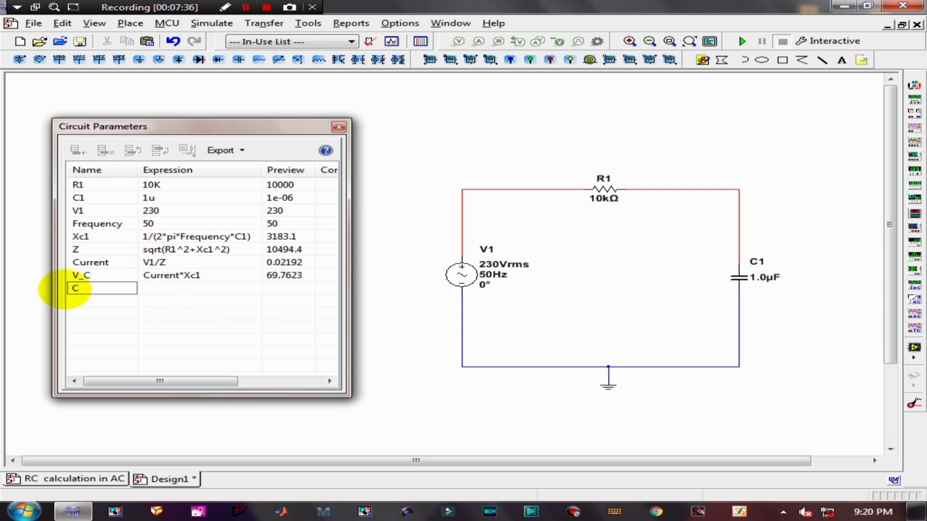
text(V_R1)
key(Tab)
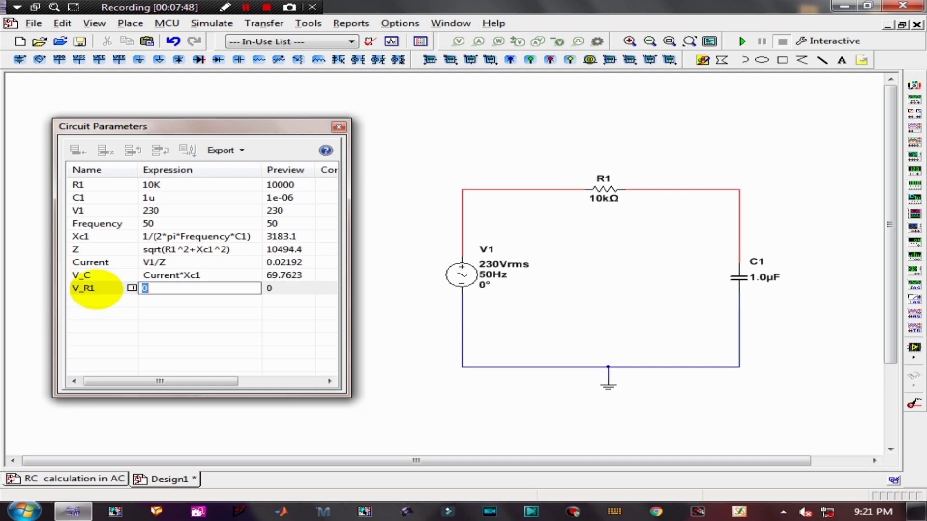
right_click(145, 289)
click(195, 345)
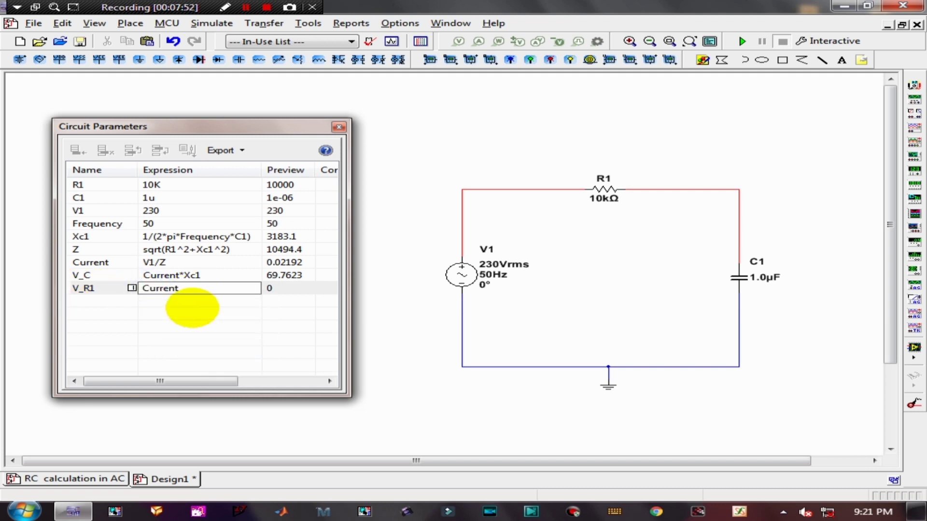
text(*R1)
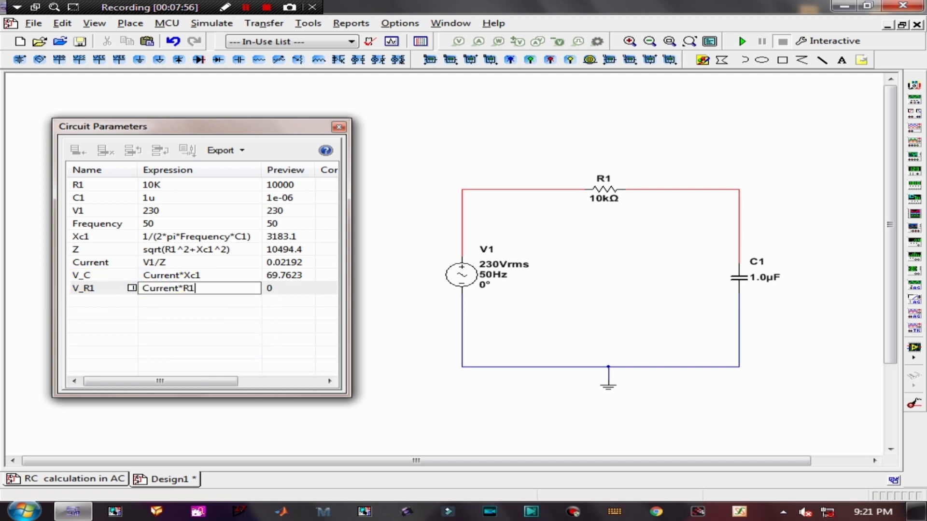
key(Return)
click(91, 275)
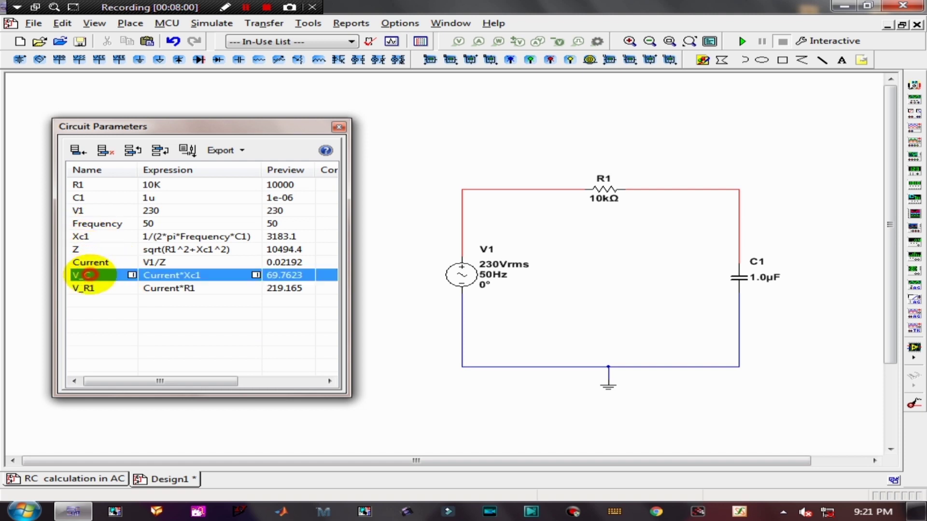
Step: Rename the circuit parameter V_C as V_C1
click(91, 276)
text(1)
key(Return)
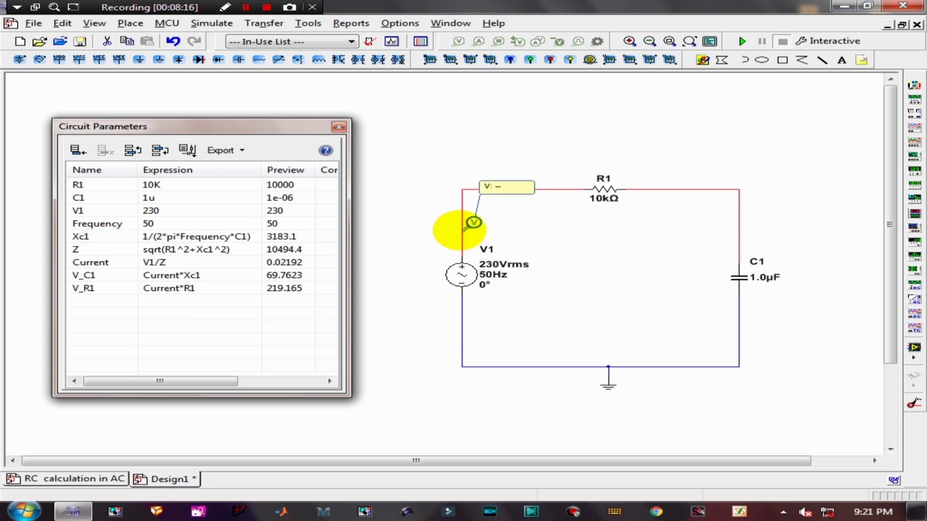
Step: Place a voltage probe on the wire above source V1, move its label beside the wire, and show only V(rms) through custom parameters
click(459, 233)
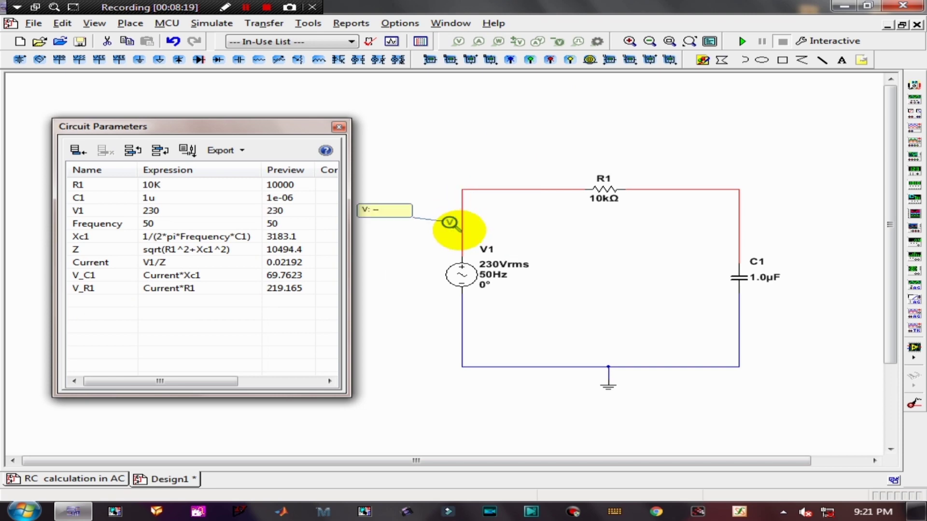
drag(411, 227, 435, 223)
double_click(436, 222)
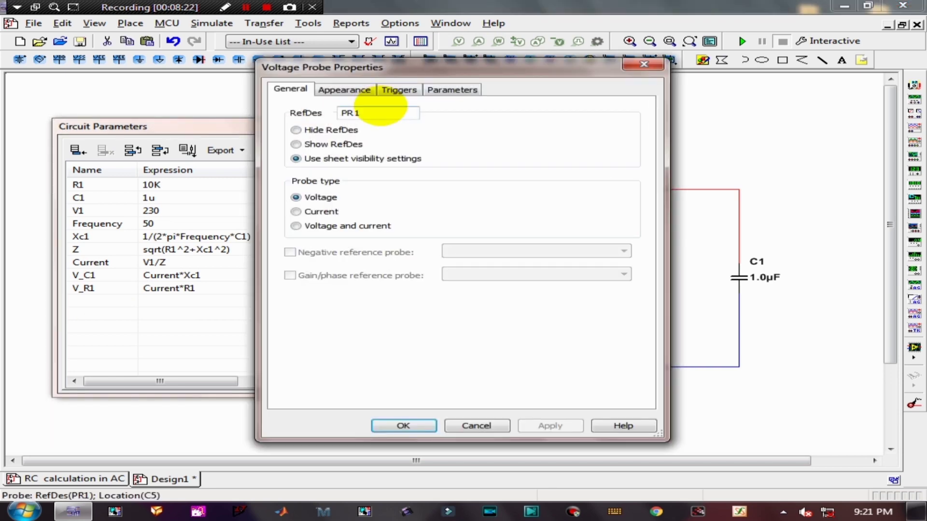
click(334, 90)
click(451, 88)
click(288, 140)
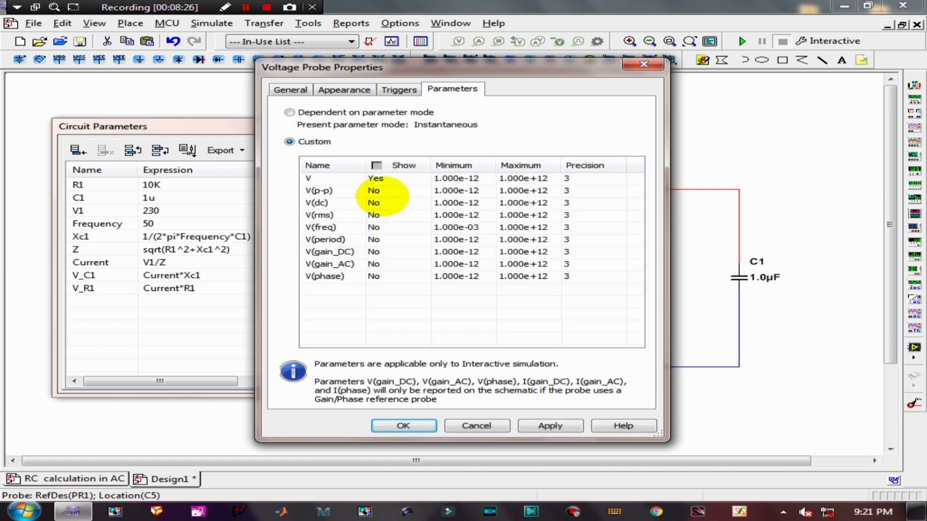
double_click(374, 178)
double_click(375, 215)
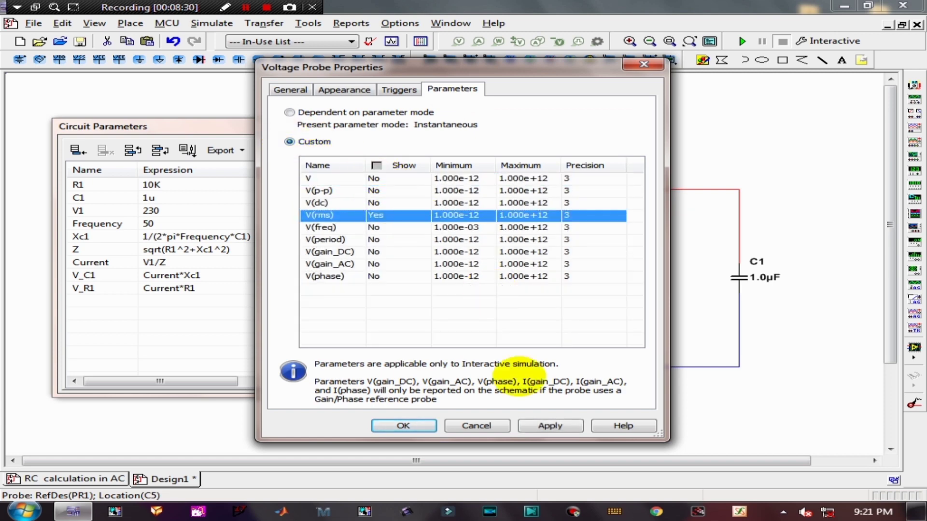
click(415, 424)
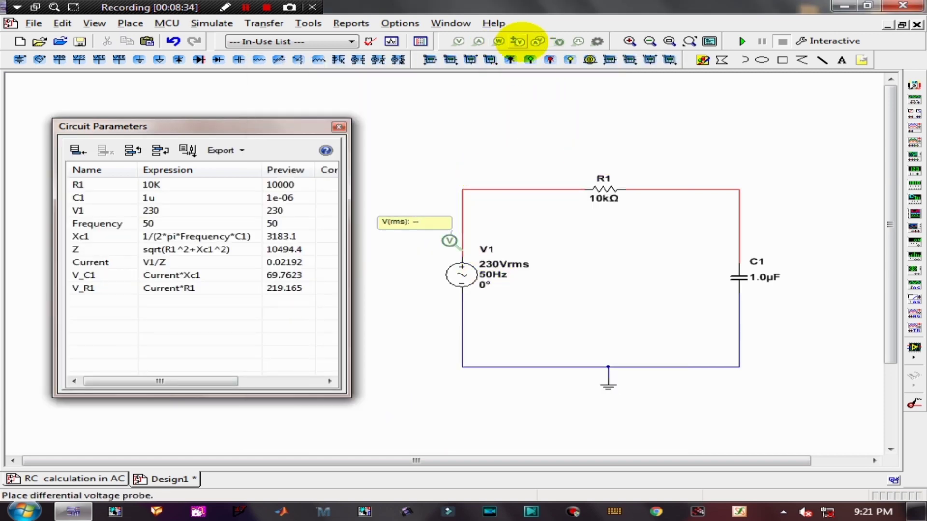
Step: Place a differential voltage probe across resistor R1 and set its custom parameters to show only V(rms)
click(520, 41)
click(628, 189)
double_click(621, 149)
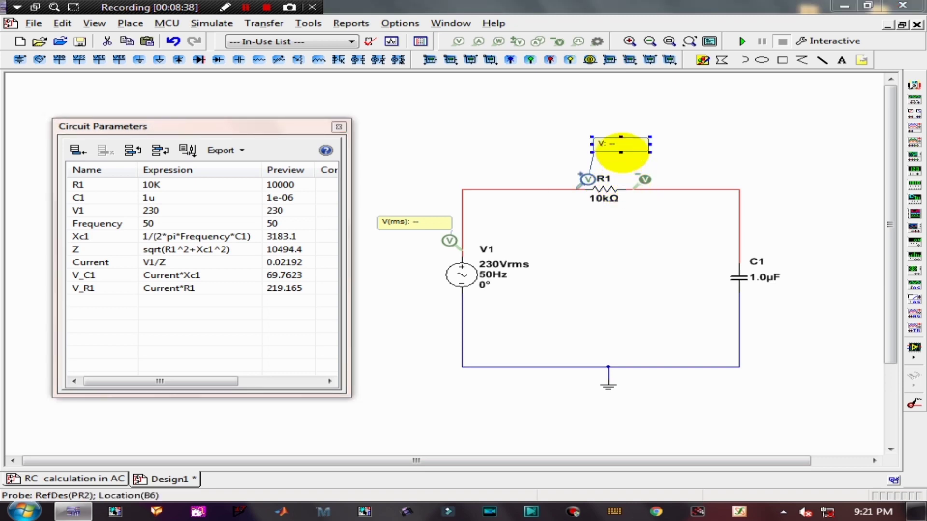
click(290, 141)
double_click(374, 178)
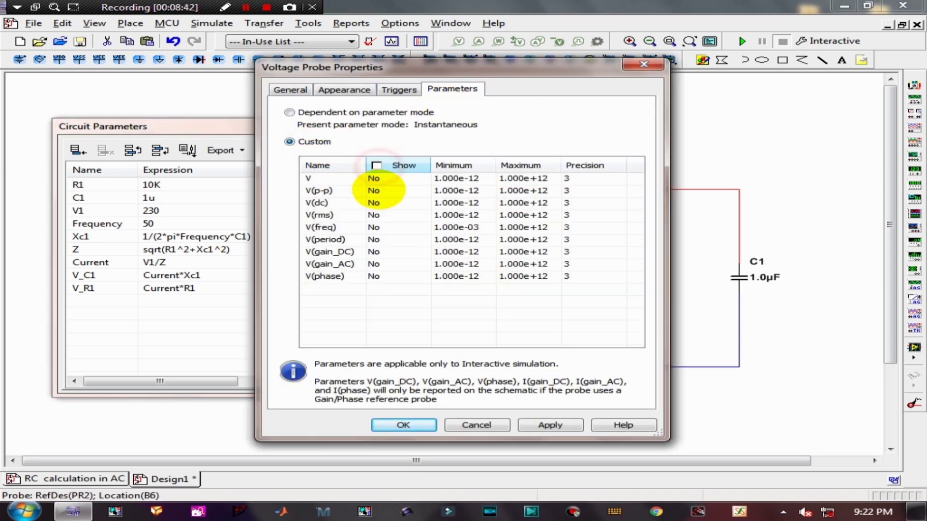
double_click(375, 215)
click(403, 425)
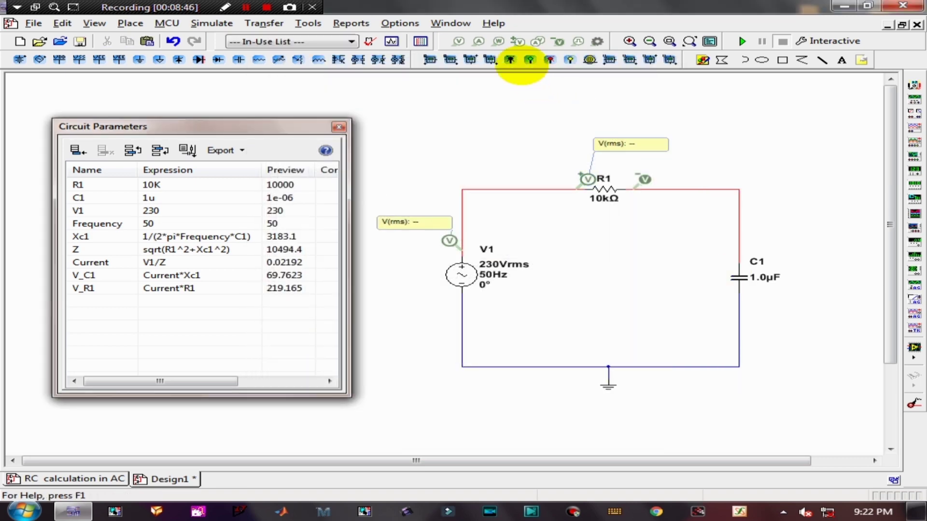
Step: Place a voltage probe on the wire above capacitor C1 and set its custom parameters to show only V(rms)
click(459, 41)
click(750, 248)
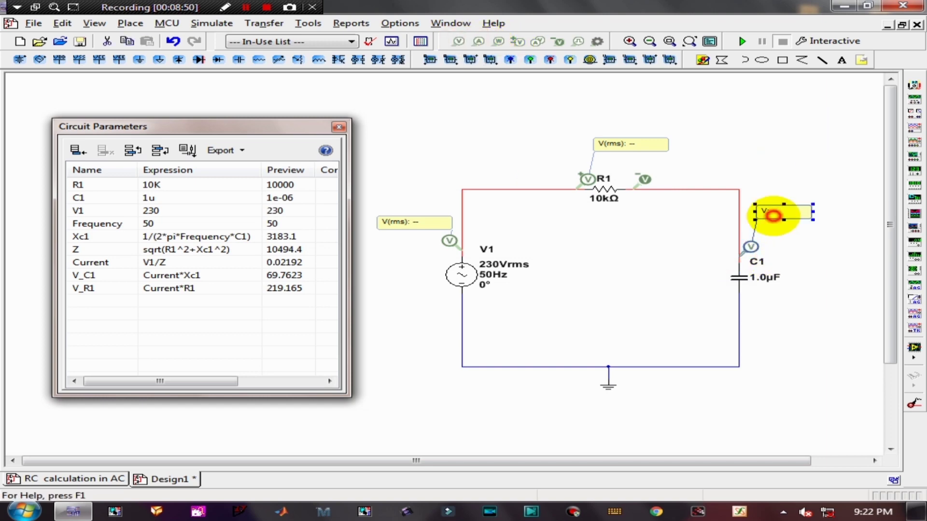
double_click(771, 212)
click(290, 141)
click(376, 166)
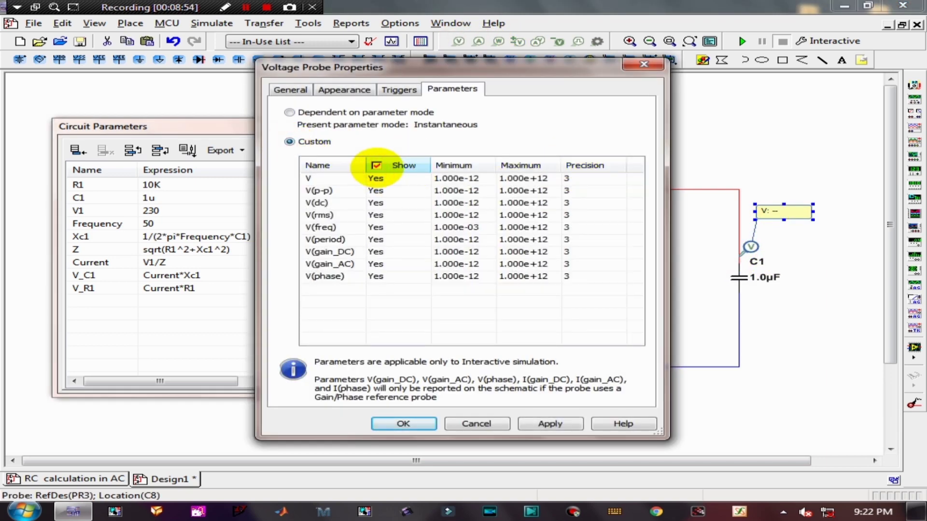
click(376, 166)
click(373, 214)
click(404, 424)
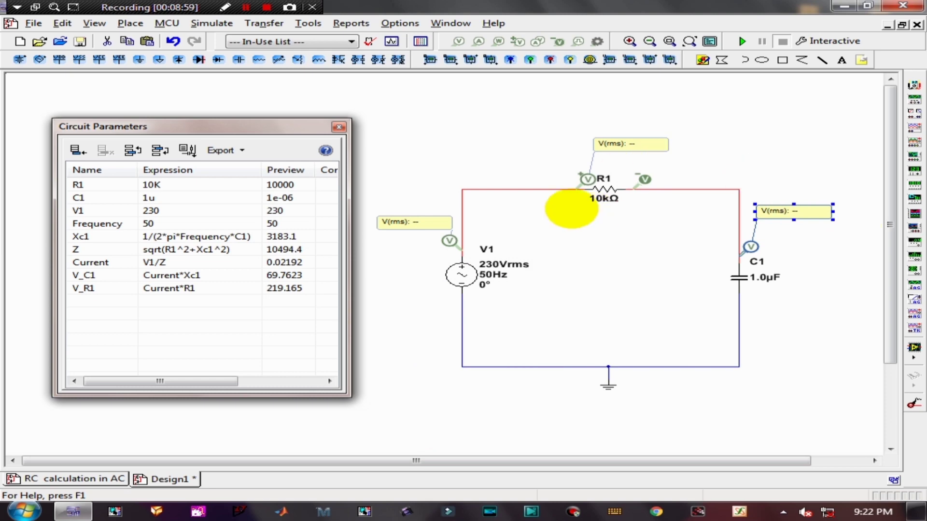
Step: Place a current probe on the wire between R1 and C1 and set its custom parameters to show only I(rms)
click(510, 59)
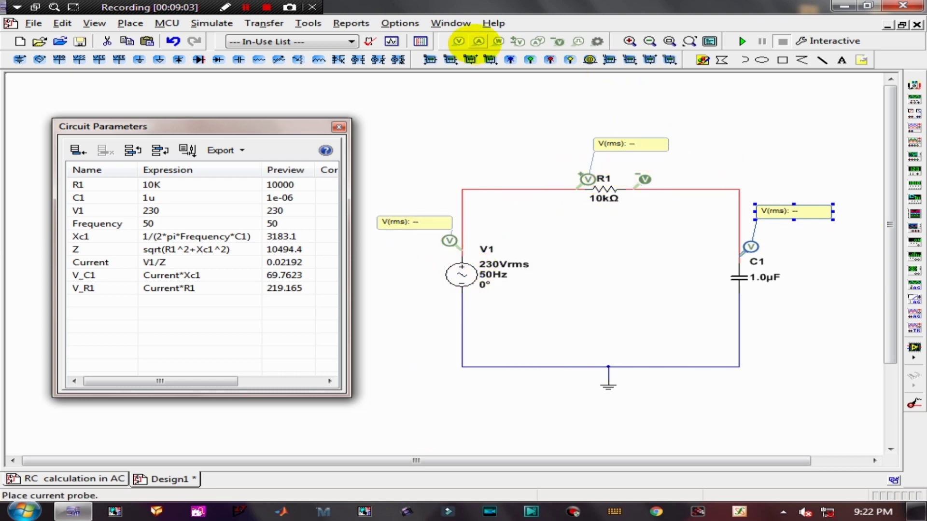
click(710, 189)
double_click(744, 144)
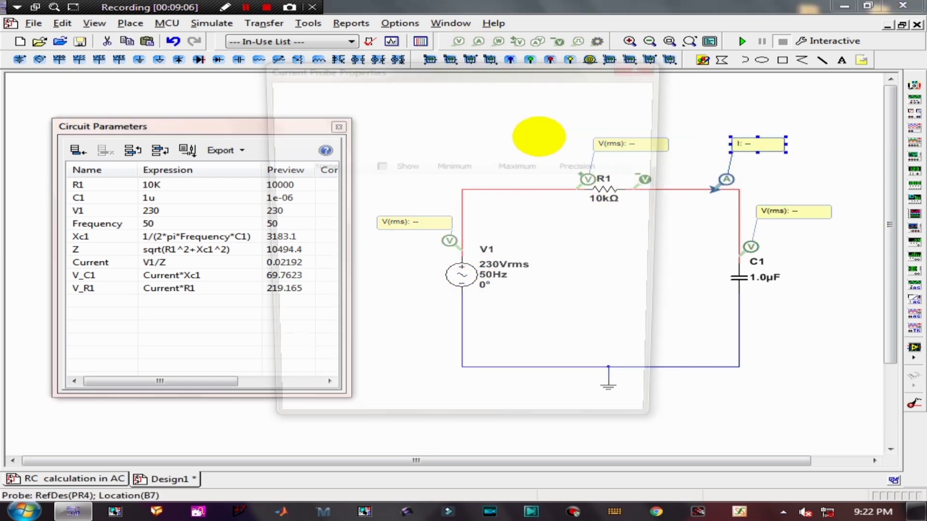
click(289, 141)
click(376, 165)
click(376, 165)
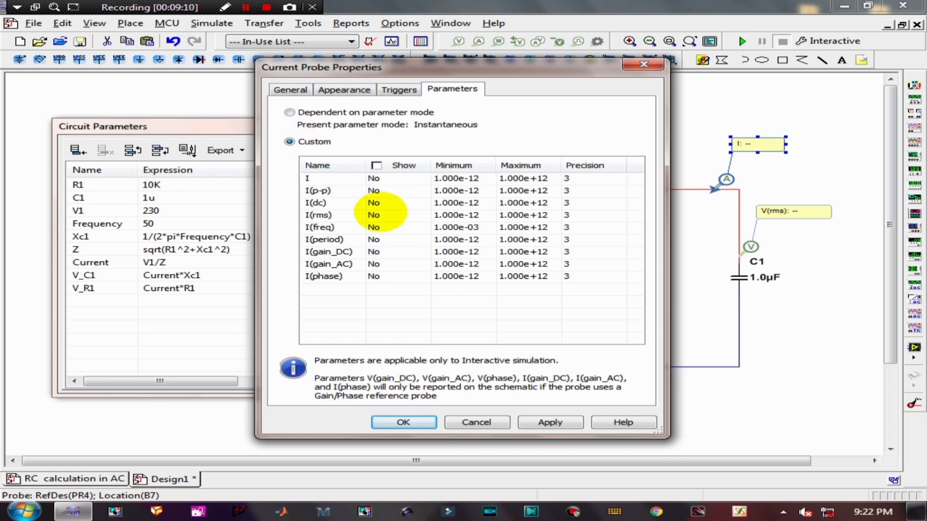
click(375, 215)
Step: Rename the current probe's I(rms) parameter as Current, reusing the copied name, and apply the probe properties
click(331, 215)
right_click(329, 218)
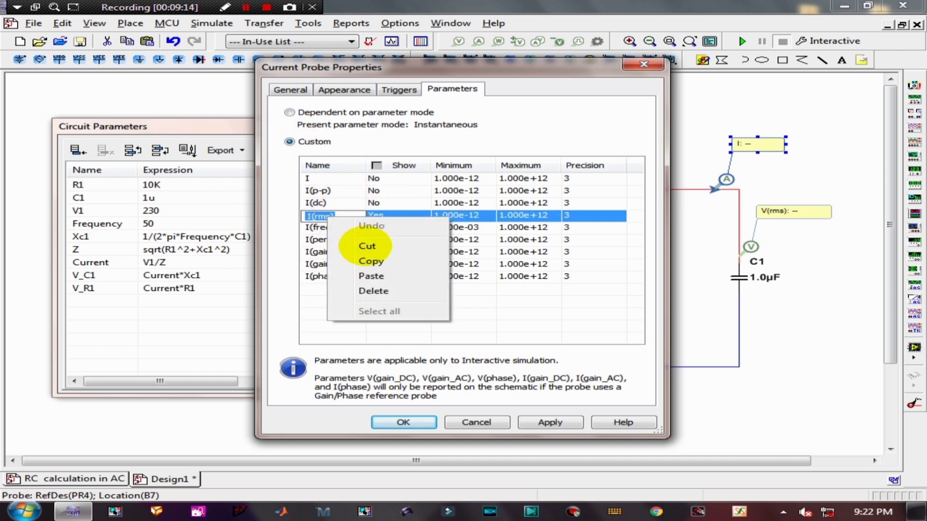
click(371, 275)
click(404, 422)
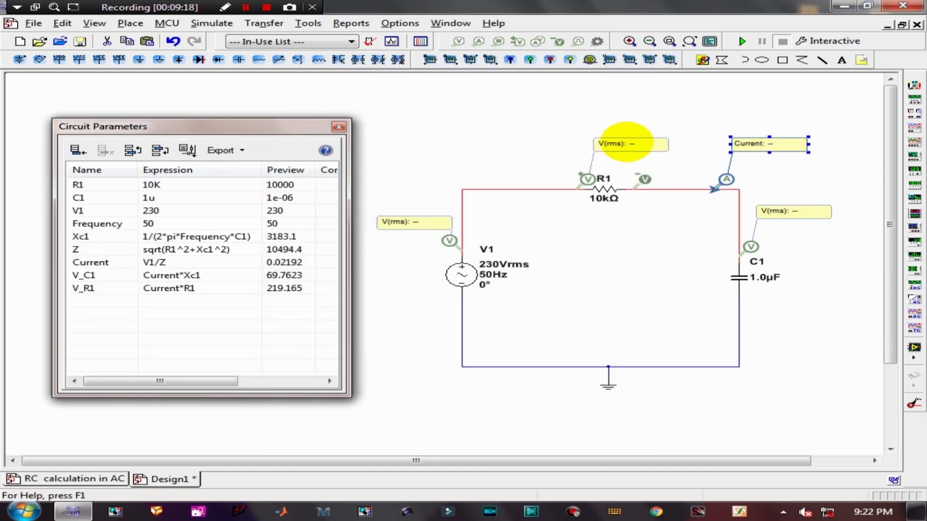
Step: Rename the V(rms) parameter of the differential probe across R1 as V_R1
double_click(626, 144)
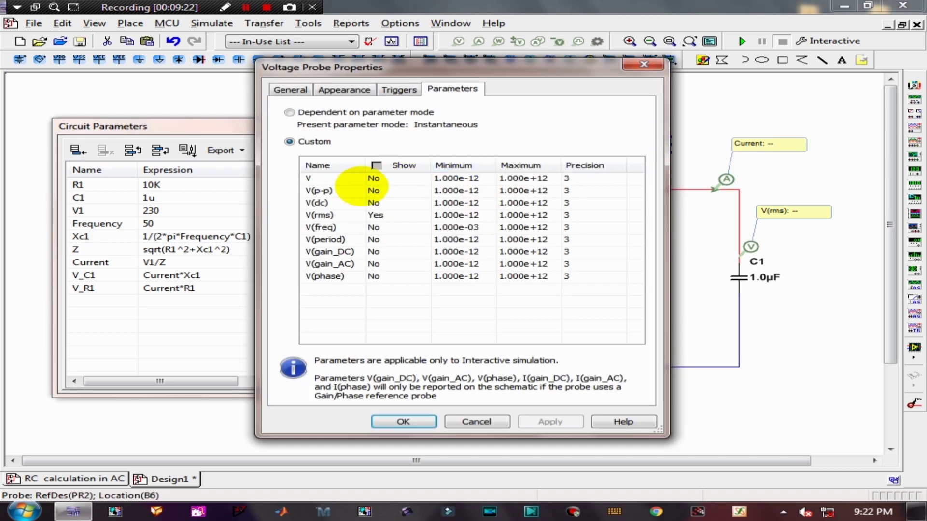
click(319, 216)
key(Delete)
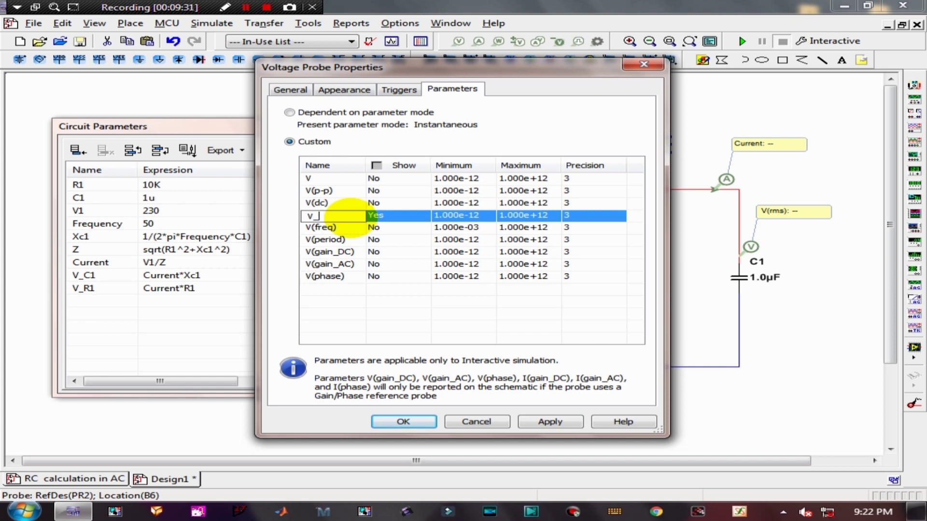
click(403, 421)
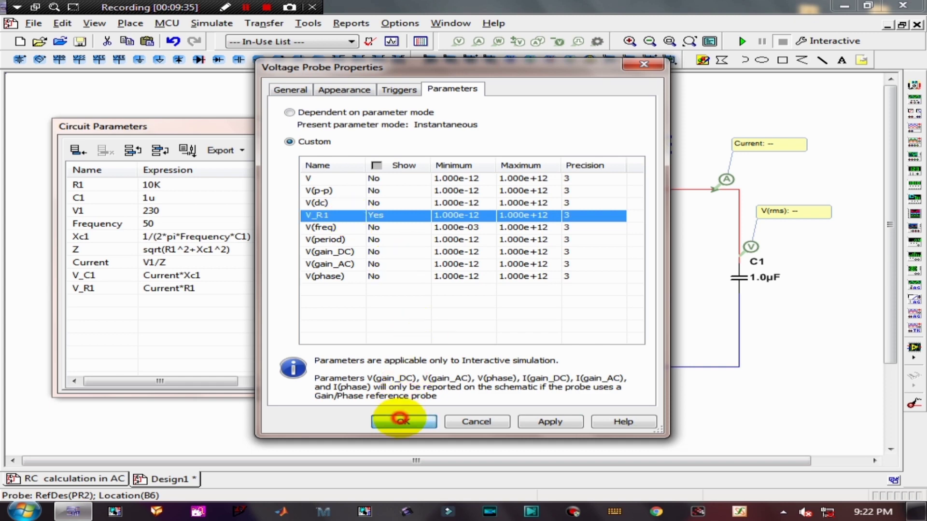
Step: Rename the V(rms) parameter of the voltage probe at source V1 as V1
click(420, 221)
double_click(420, 220)
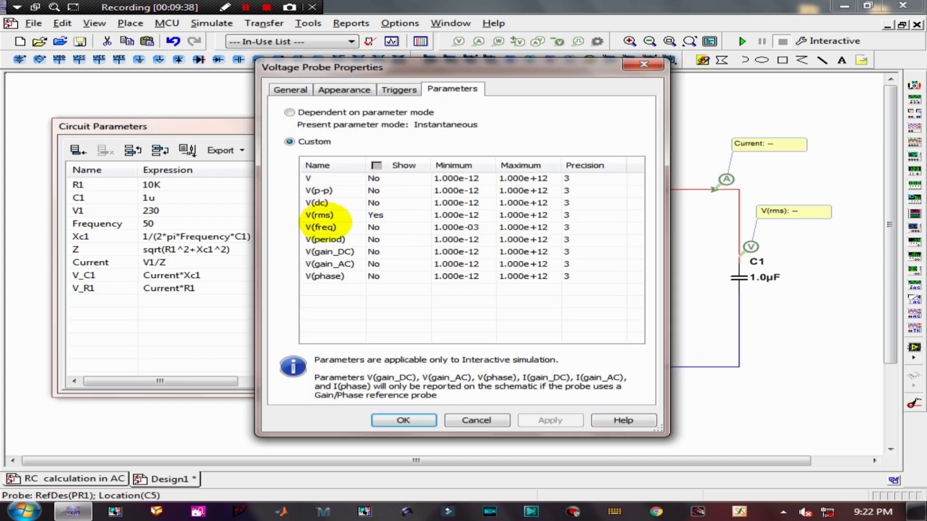
click(314, 216)
drag(314, 216, 381, 218)
text(1)
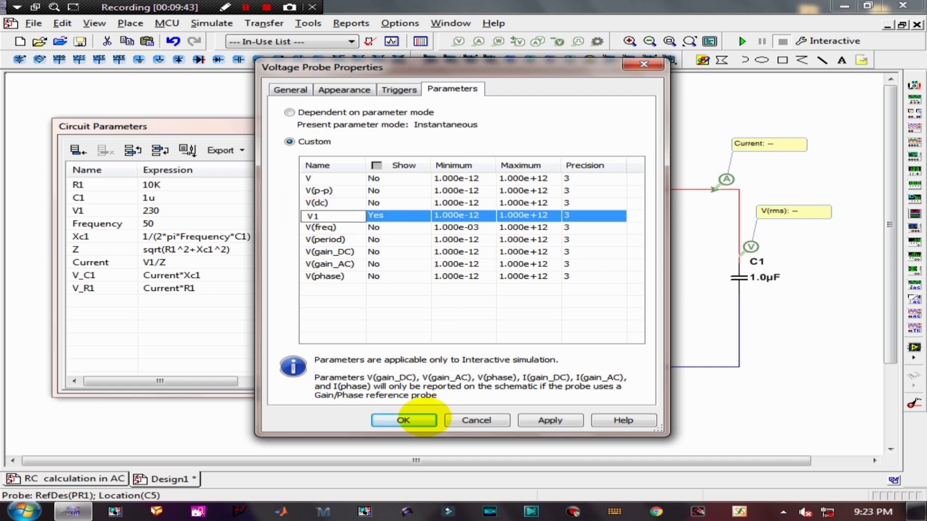
click(404, 420)
Step: Rename the V(rms) parameter of the voltage probe at capacitor C1 as V_C1
click(816, 216)
double_click(816, 216)
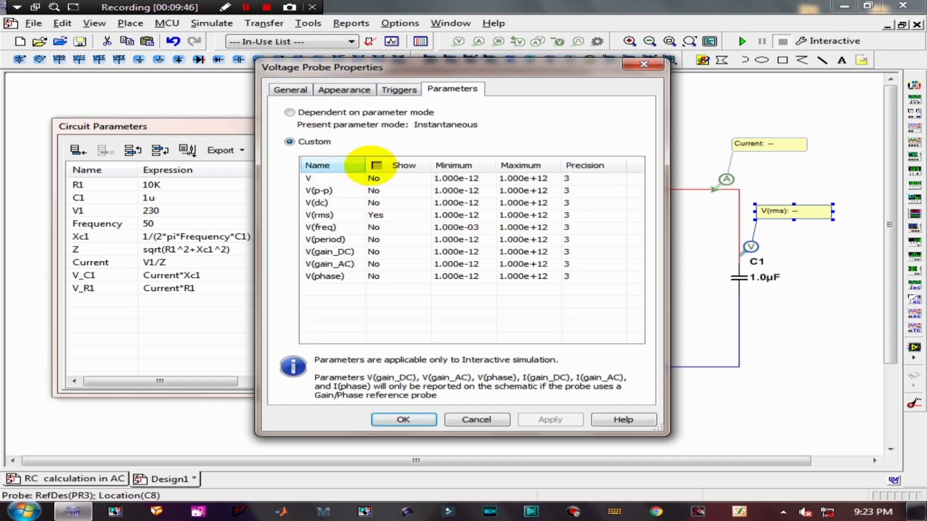
click(313, 216)
drag(313, 216, 355, 216)
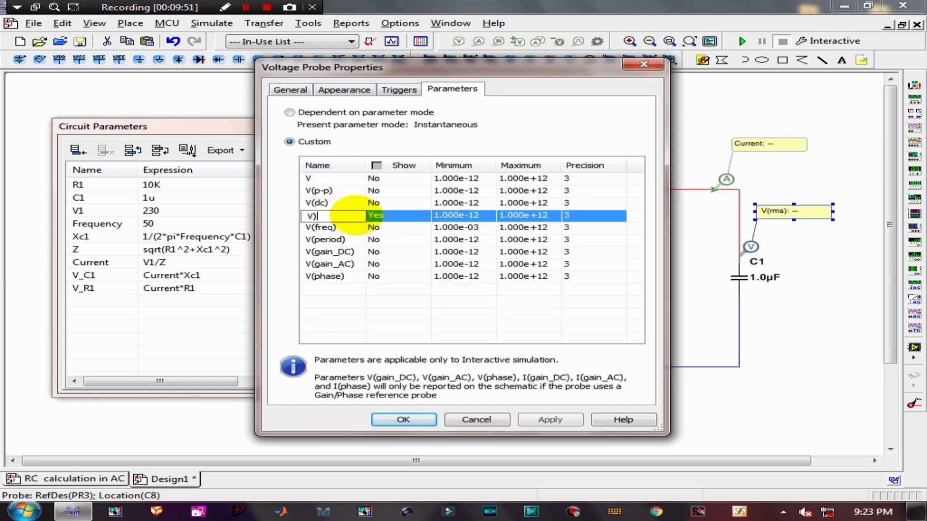
text(C1)
click(319, 216)
key(BackSpace)
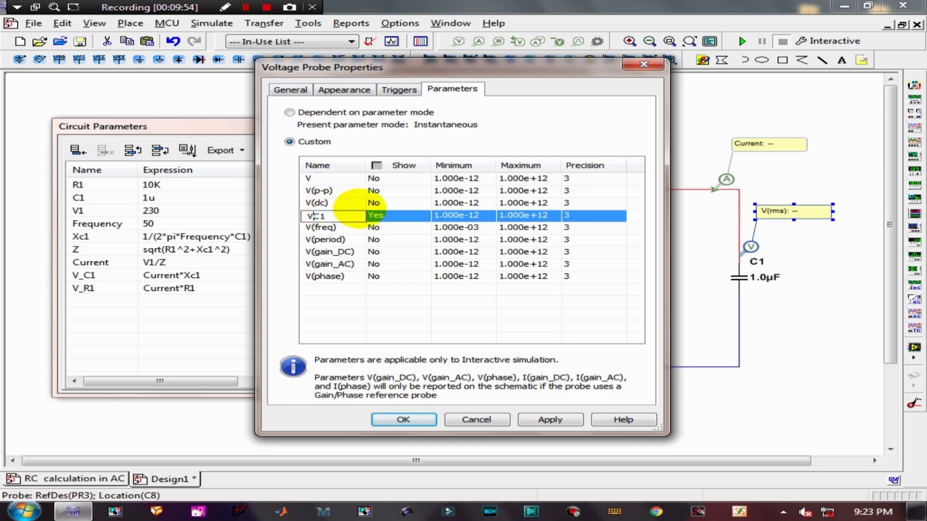
text(_)
click(403, 419)
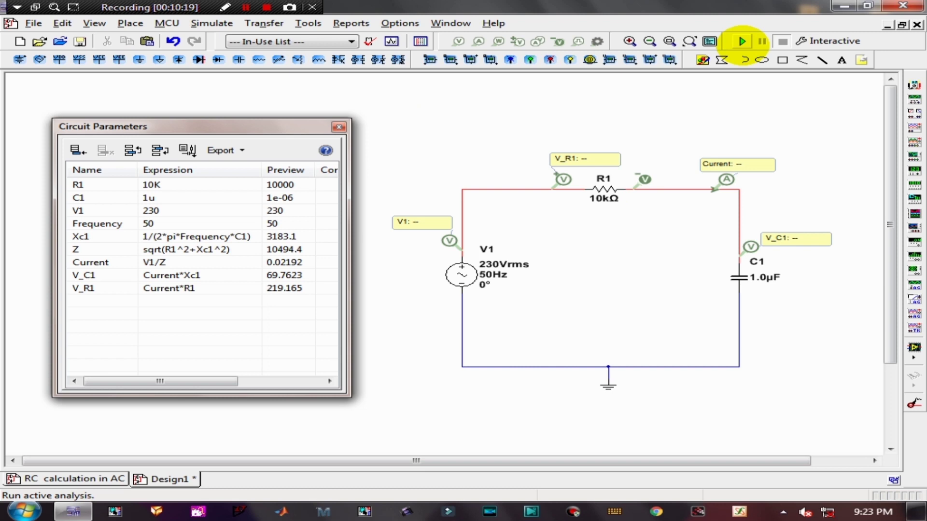
Step: Run the interactive simulation to compare the probe readings with the calculated circuit parameters
click(744, 42)
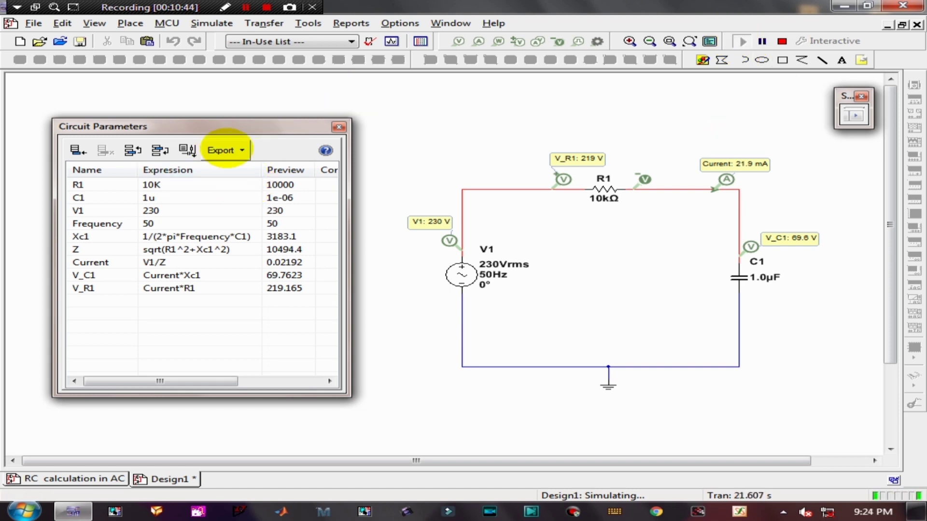
click(244, 153)
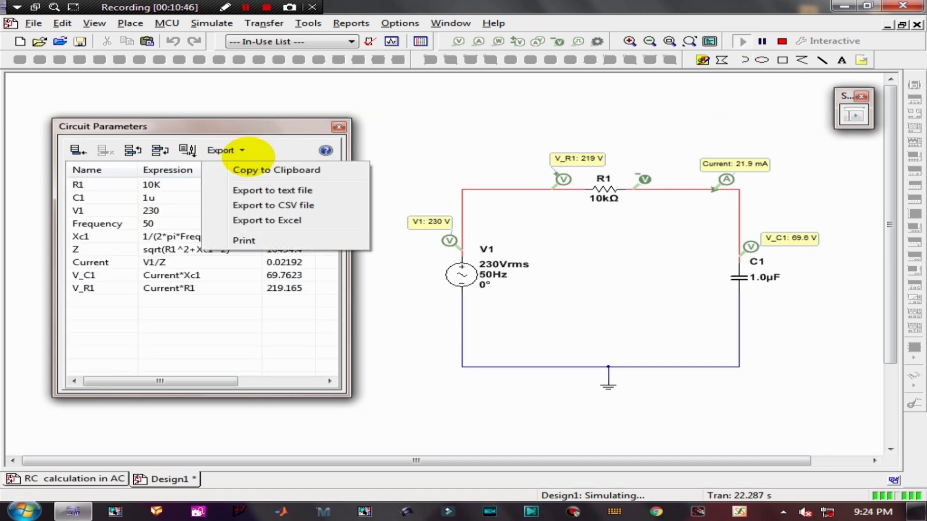
click(251, 127)
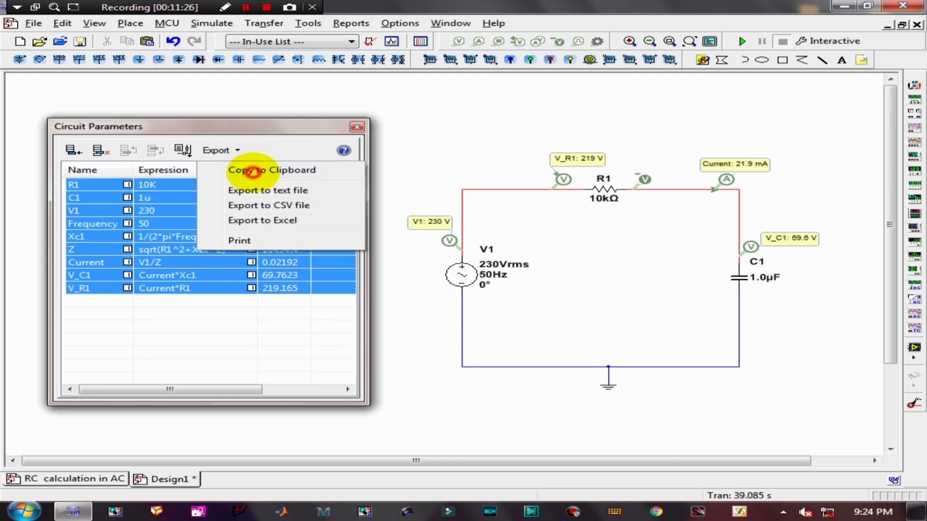
Step: Copy all the circuit parameters to the clipboard and paste them as text onto the schematic below the circuit
click(252, 172)
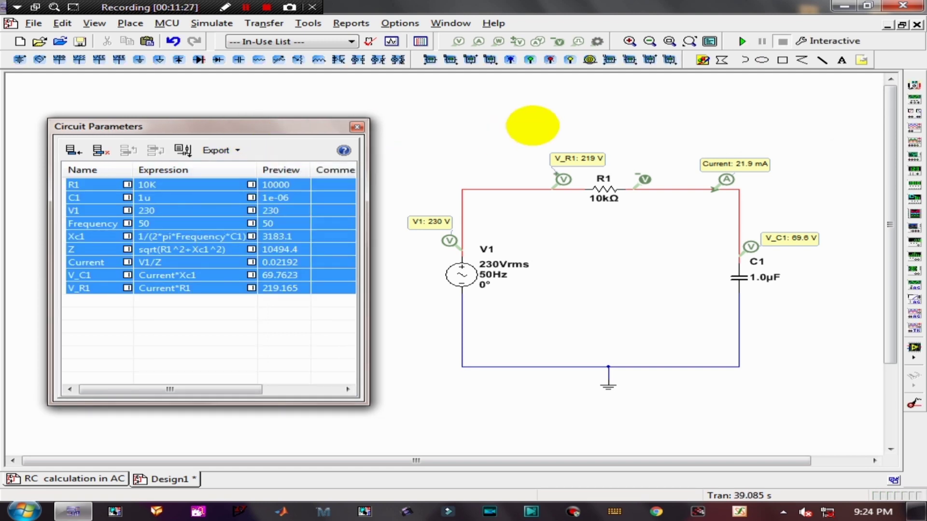
click(533, 127)
right_click(533, 127)
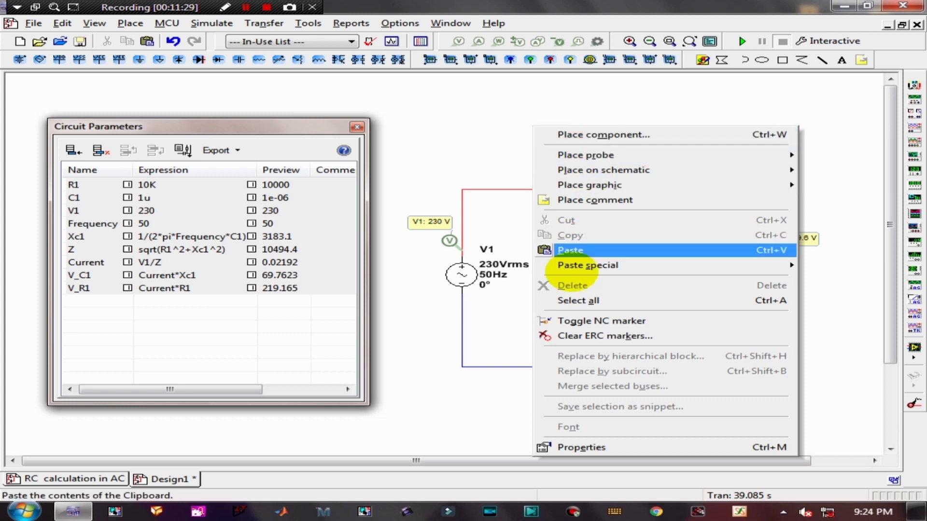
click(571, 250)
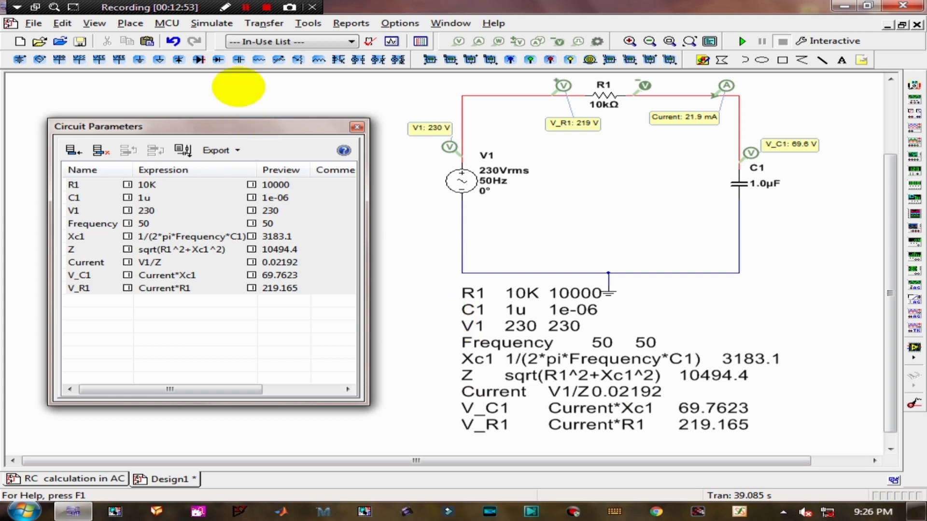
click(225, 7)
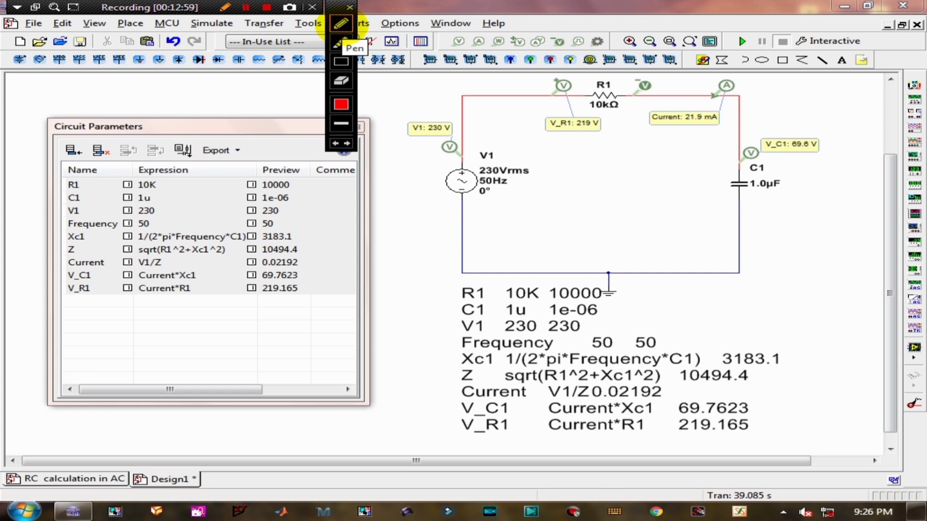
click(341, 123)
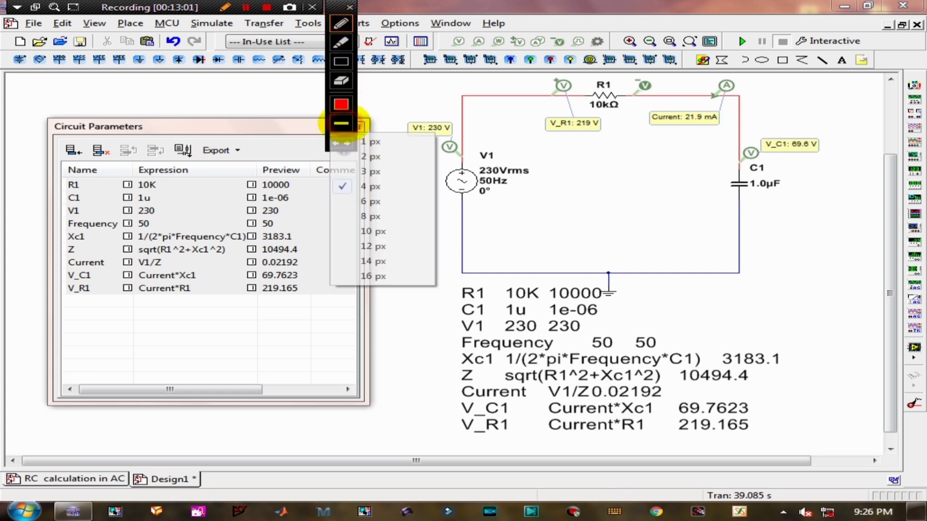
click(363, 141)
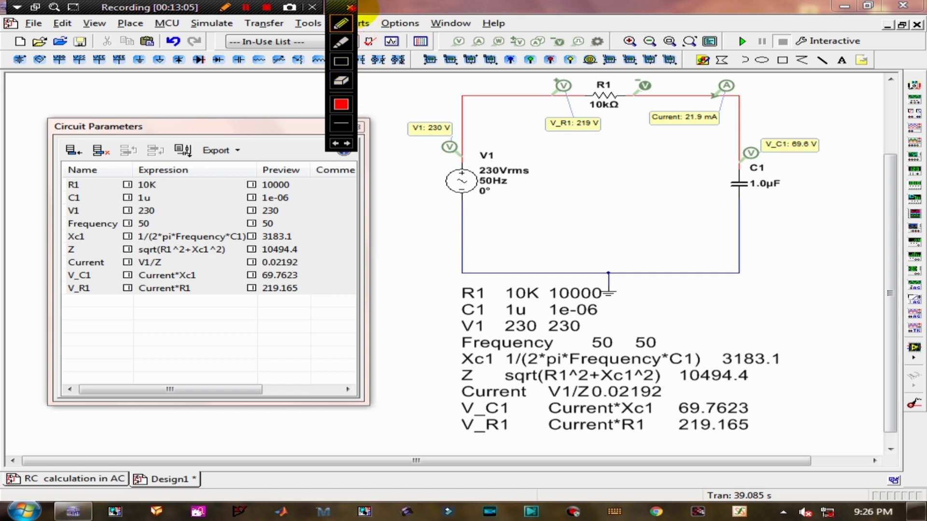
click(351, 7)
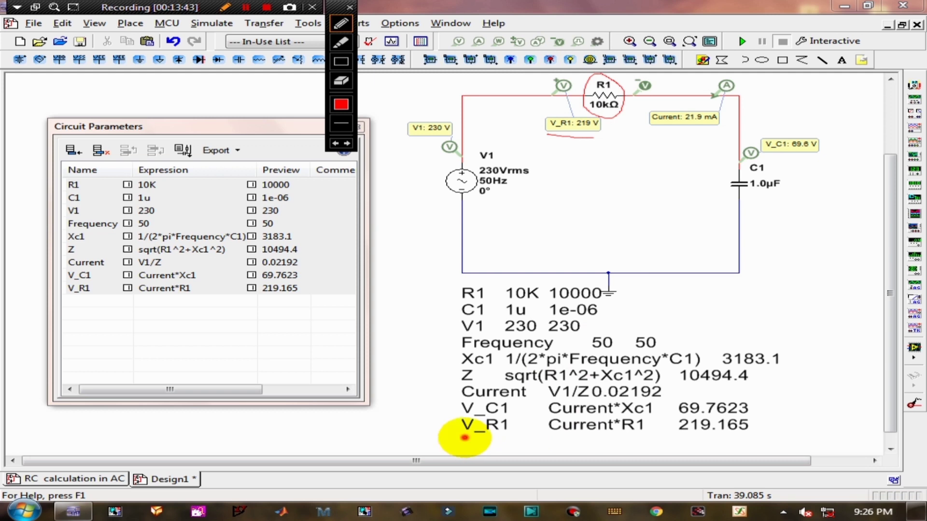
mouse_move(464, 437)
mouse_down()
mouse_move(760, 432)
mouse_move(762, 418)
mouse_move(666, 430)
mouse_up()
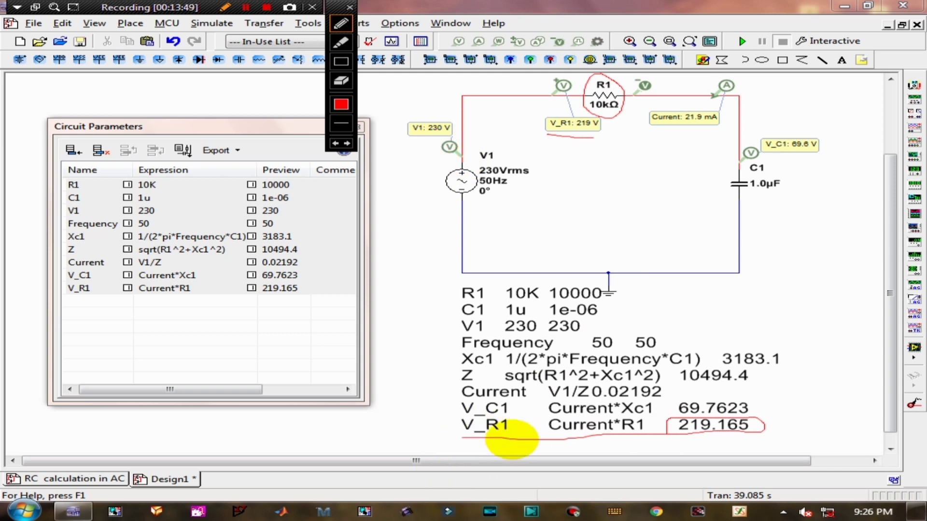
mouse_move(512, 439)
mouse_down()
mouse_move(513, 426)
mouse_move(476, 414)
mouse_move(450, 424)
mouse_move(473, 442)
mouse_up()
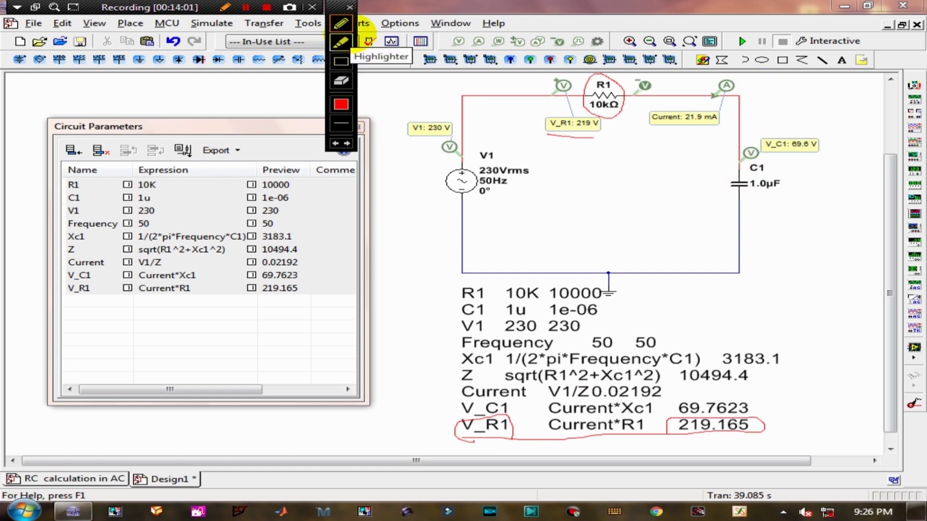
click(350, 7)
click(225, 7)
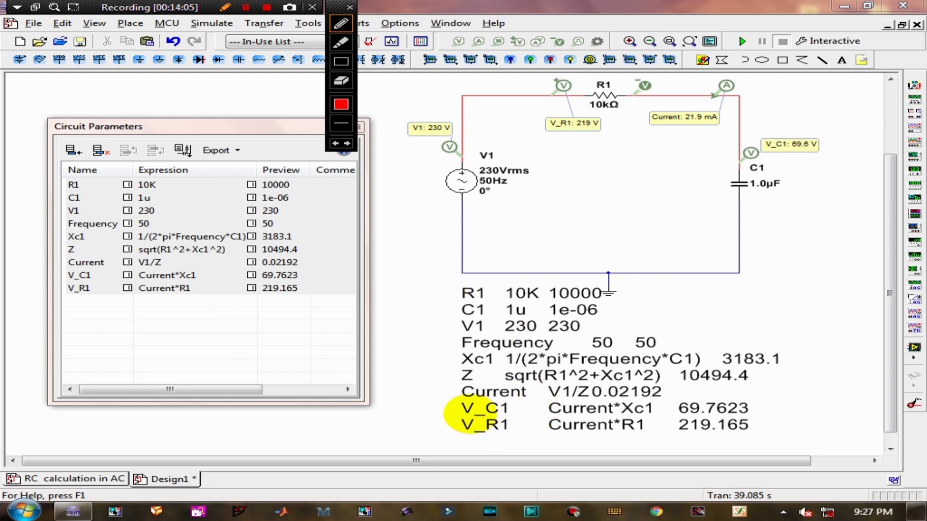
drag(461, 414, 504, 418)
mouse_move(569, 413)
mouse_down()
mouse_move(720, 415)
mouse_move(764, 403)
mouse_move(682, 395)
mouse_move(461, 403)
mouse_up()
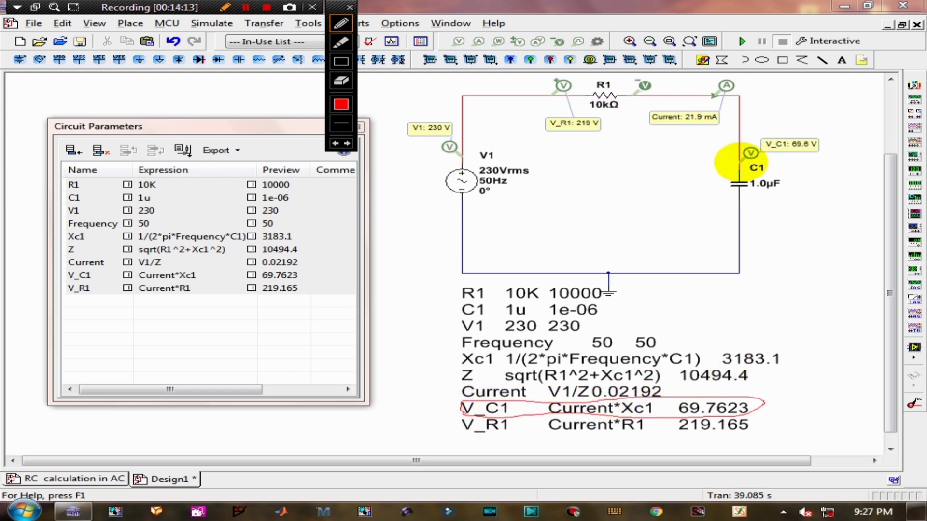
mouse_move(814, 128)
mouse_down()
mouse_move(769, 145)
mouse_move(807, 161)
mouse_move(820, 139)
mouse_move(815, 128)
mouse_up()
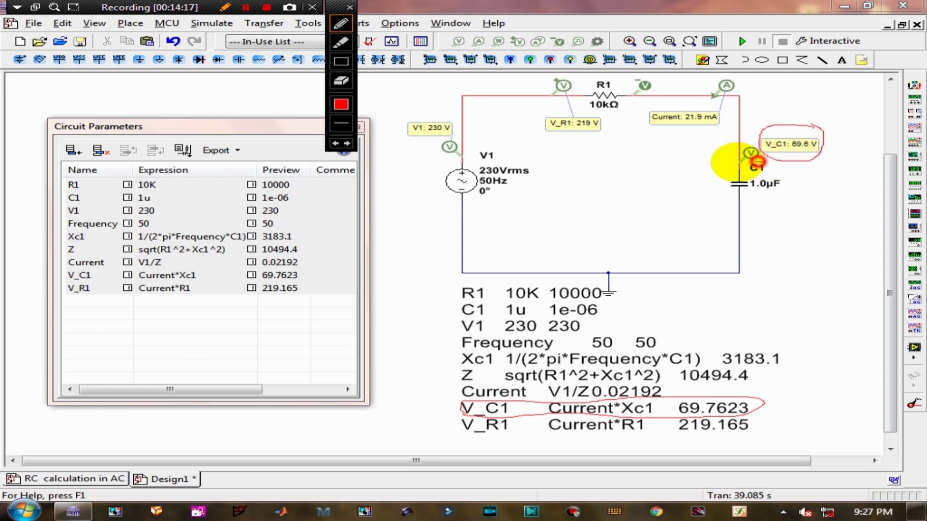
mouse_move(757, 162)
mouse_down()
mouse_move(743, 200)
mouse_move(786, 188)
mouse_move(772, 167)
mouse_move(756, 164)
mouse_up()
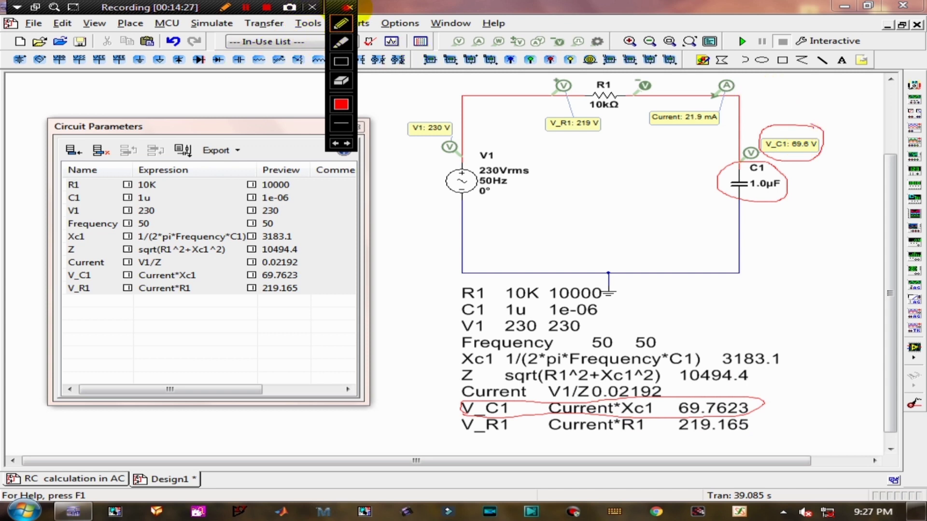
click(350, 7)
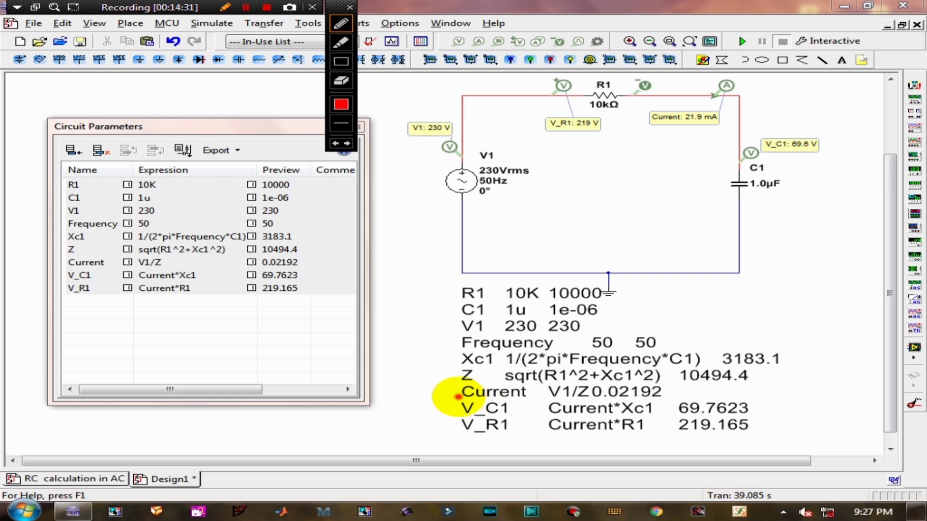
mouse_move(458, 397)
mouse_down()
mouse_move(533, 406)
mouse_move(677, 395)
mouse_move(675, 384)
mouse_move(538, 375)
mouse_move(458, 388)
mouse_up()
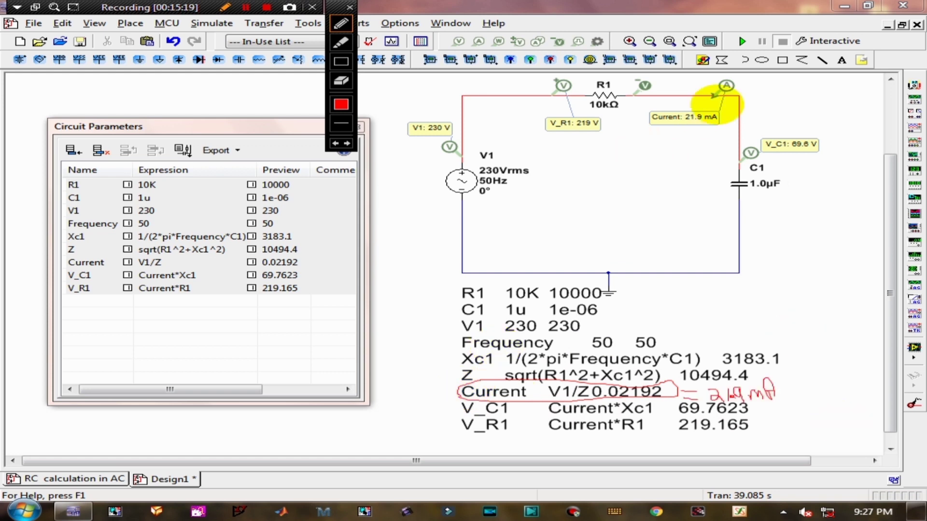
mouse_move(696, 104)
mouse_down()
mouse_move(645, 114)
mouse_move(673, 155)
mouse_move(727, 123)
mouse_move(714, 101)
mouse_move(685, 101)
mouse_up()
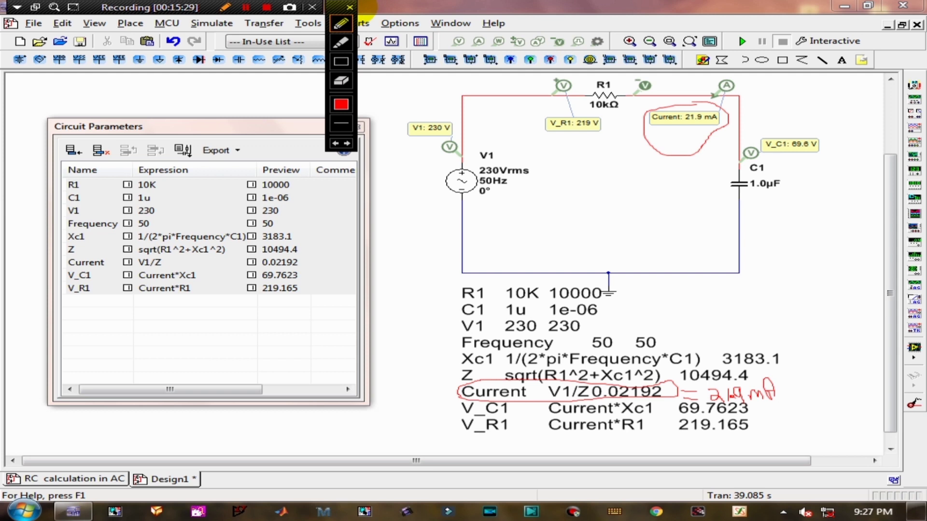
click(350, 7)
click(245, 7)
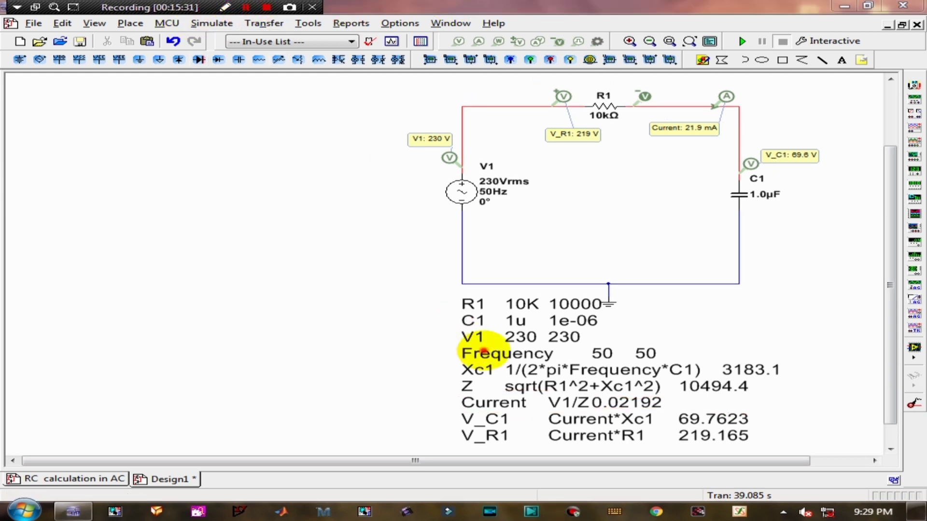
Step: Delete the pasted parameter text below the circuit and display the circuit parameters again
click(481, 350)
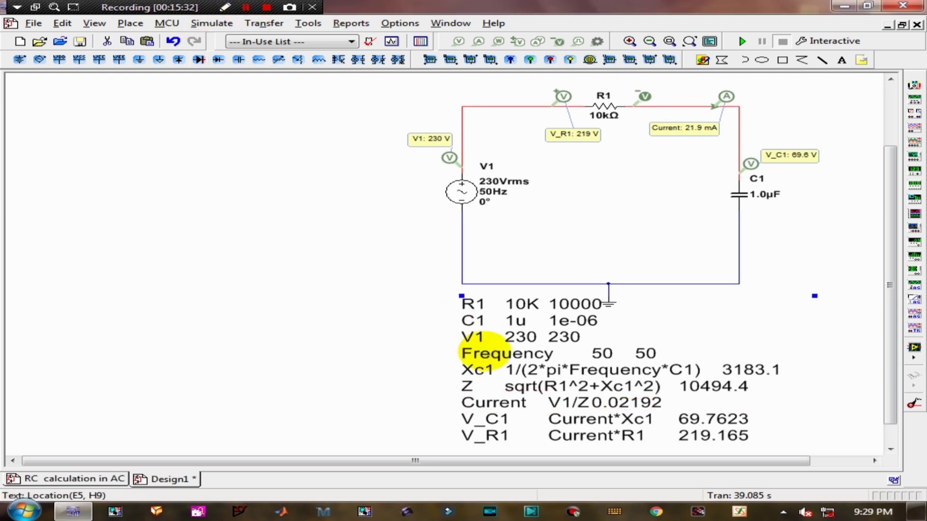
key(Delete)
drag(886, 244, 887, 215)
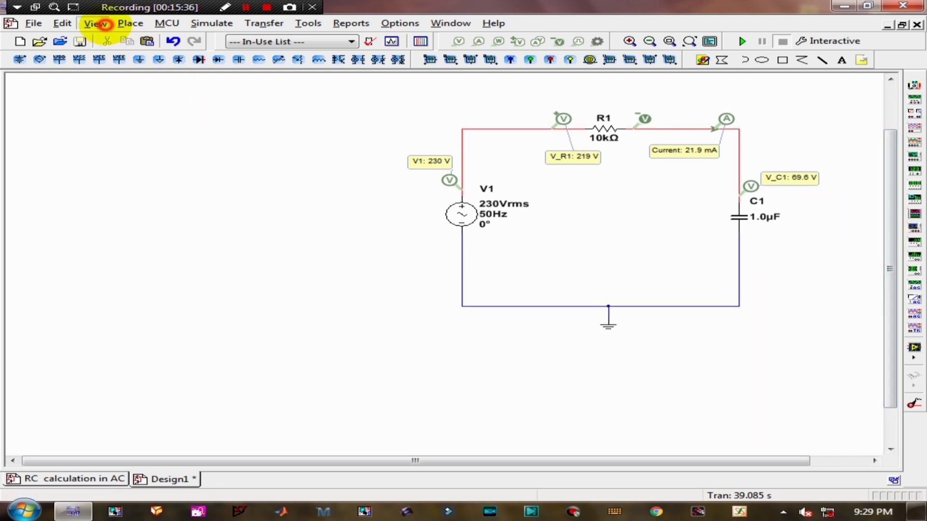
click(103, 24)
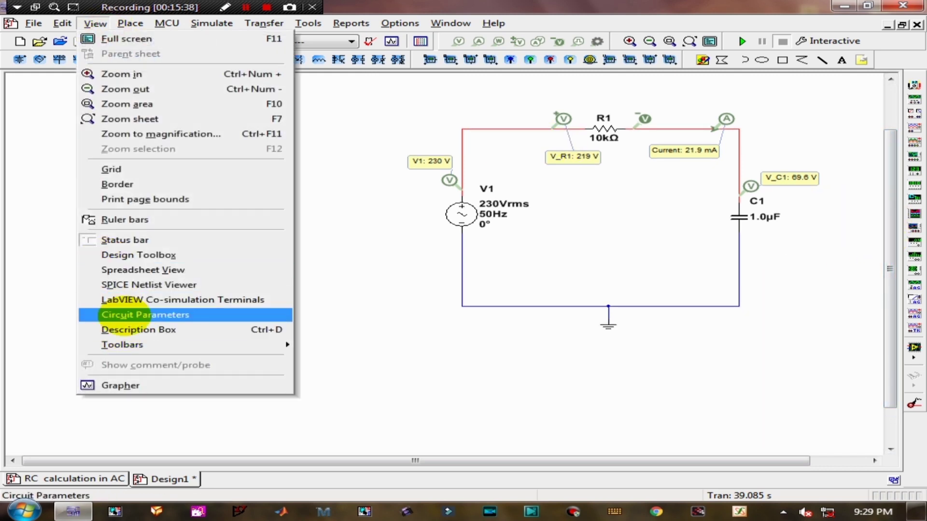
click(125, 315)
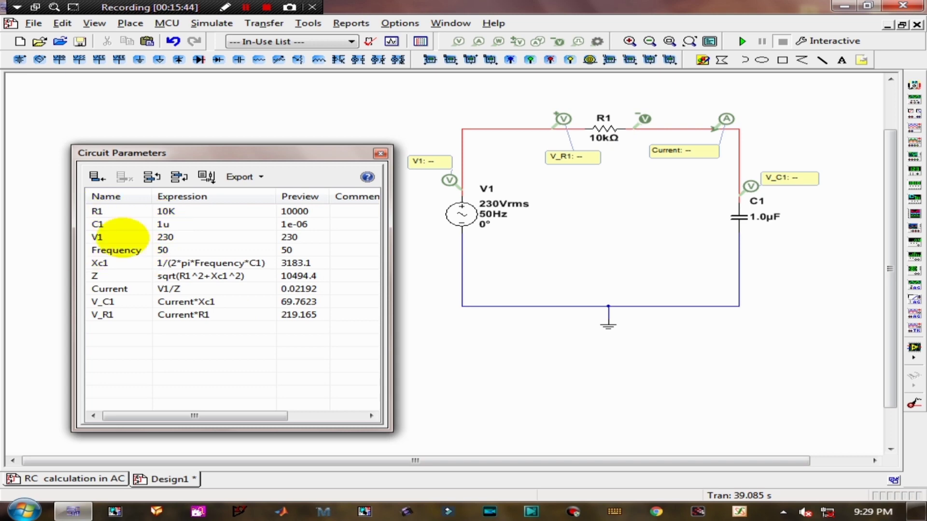
Step: Link resistor R1 to its circuit parameter by setting its resistance to {R1}
click(603, 128)
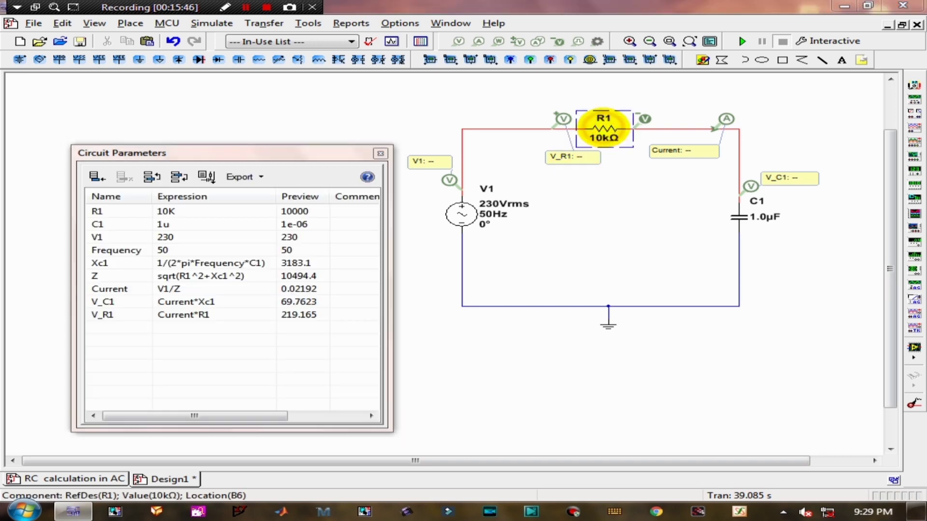
double_click(604, 128)
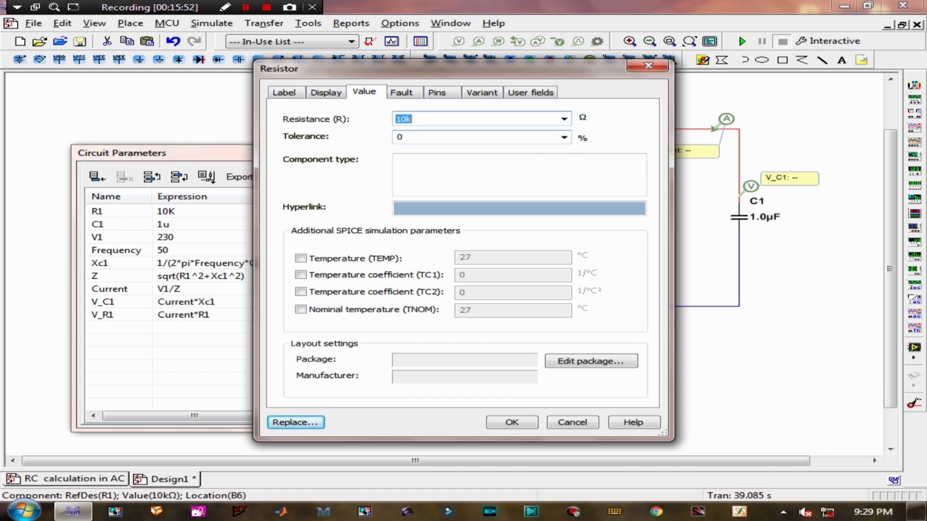
key(BackSpace)
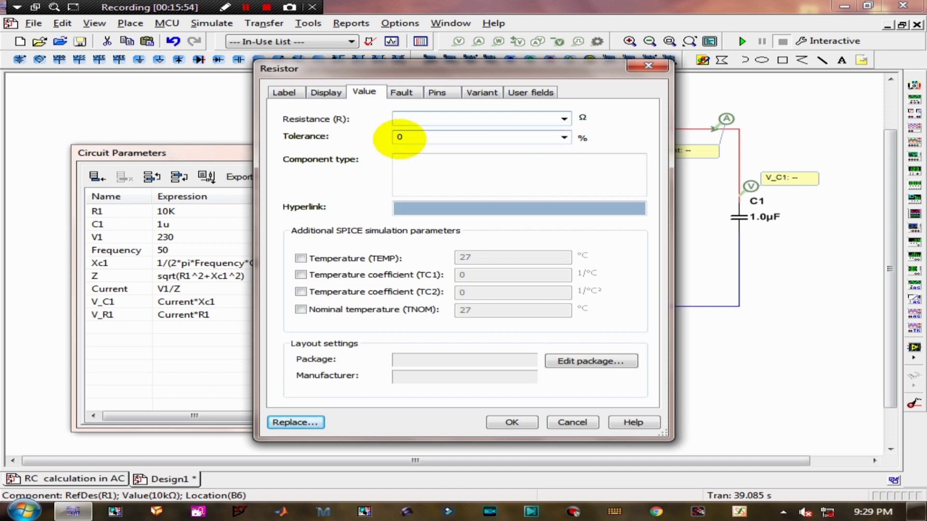
text({R1)
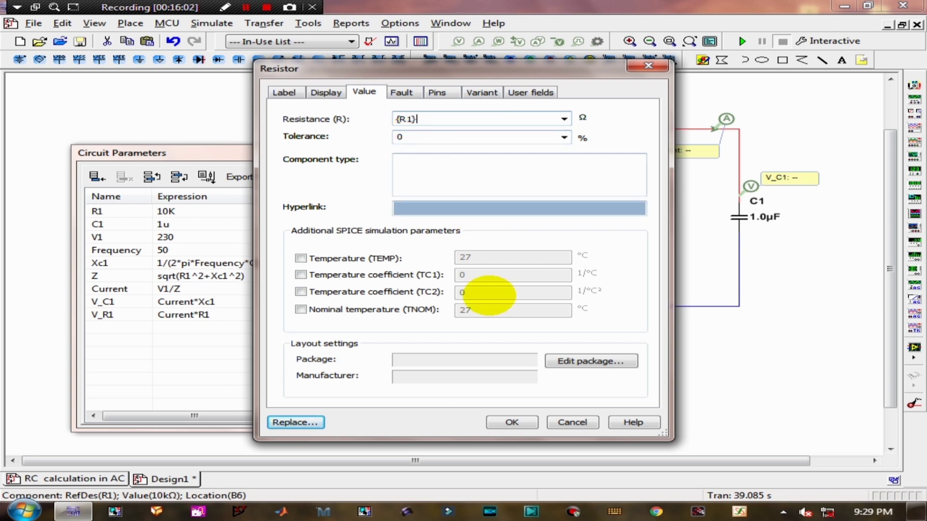
click(511, 423)
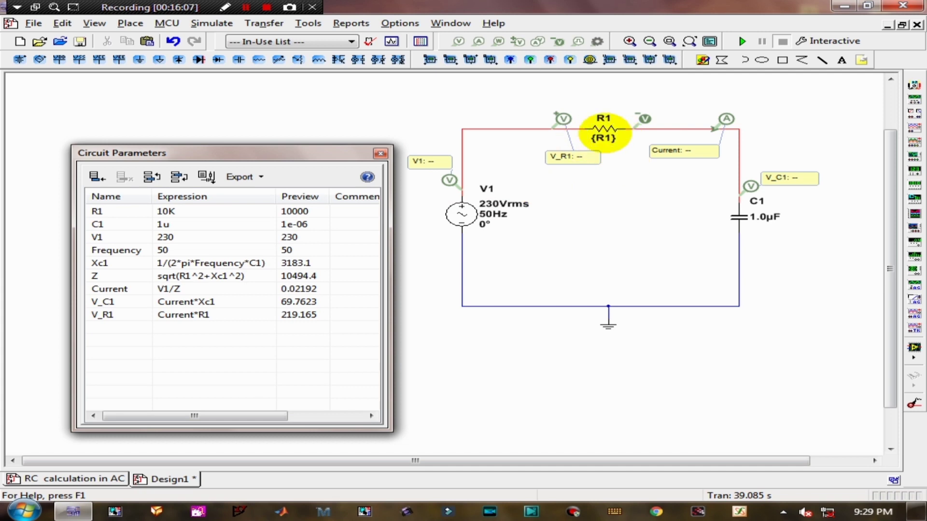
Step: Link capacitor C1 to its circuit parameter by setting its capacitance to {C1}
click(741, 218)
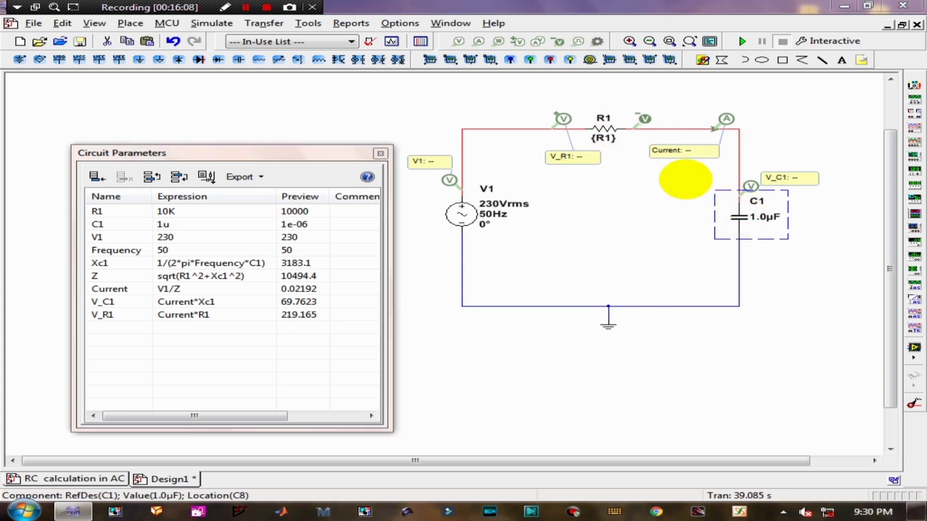
key(ctrl+m)
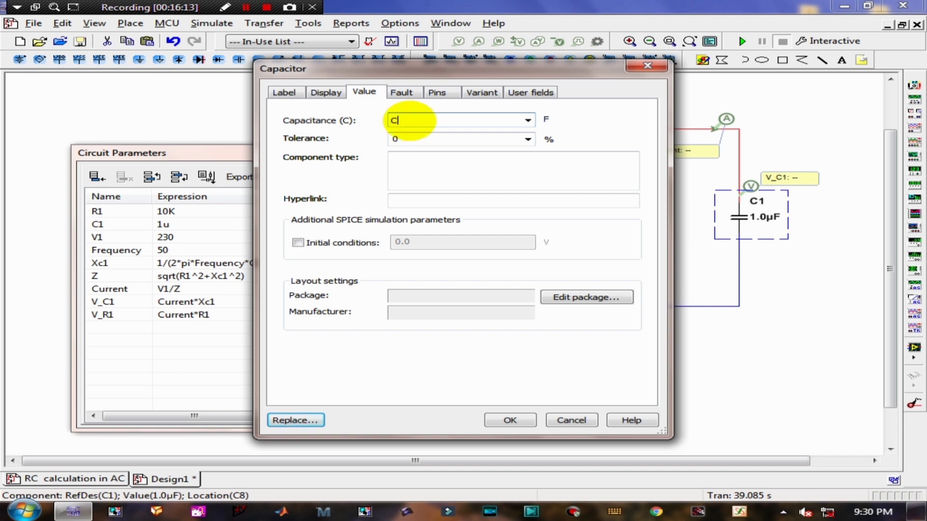
text(C1)
click(511, 420)
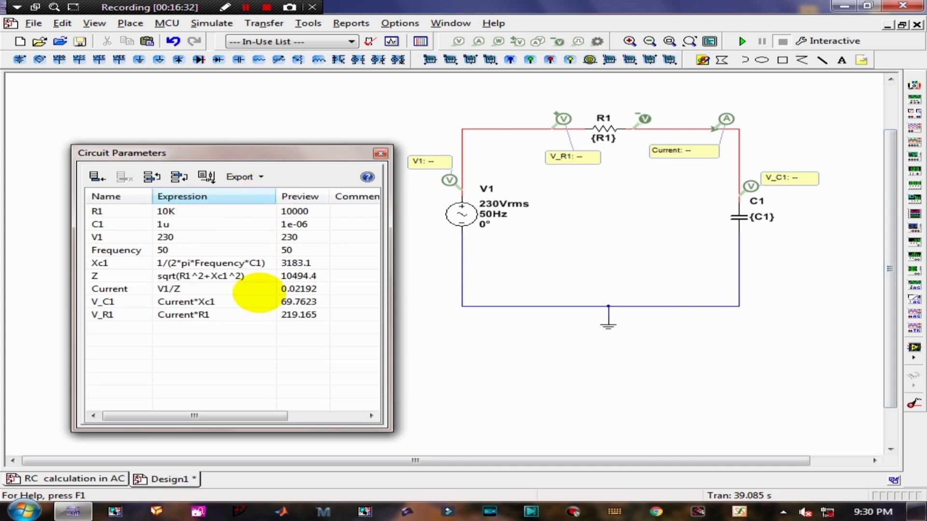
Step: Run the interactive simulation with the parameter-linked R1 and C1, compare the probe readings with the calculated values, and stop it
drag(300, 149, 309, 148)
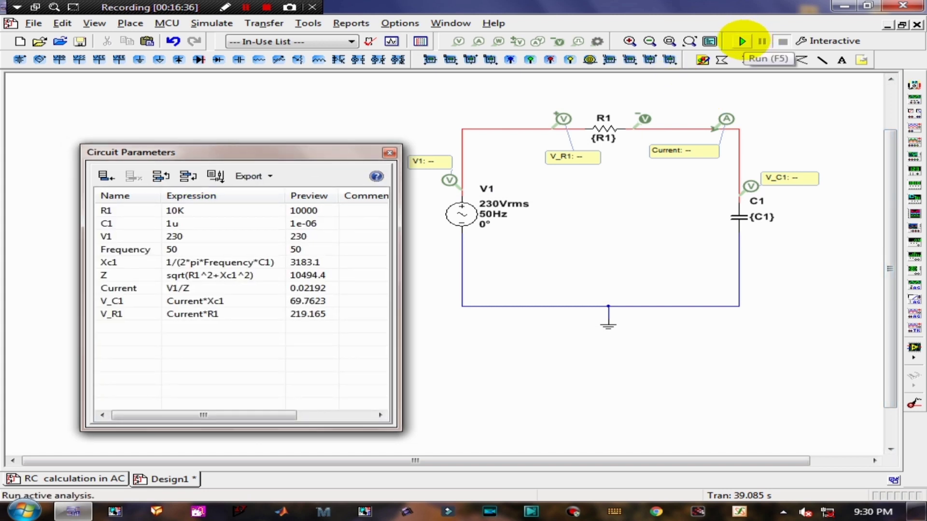
click(742, 41)
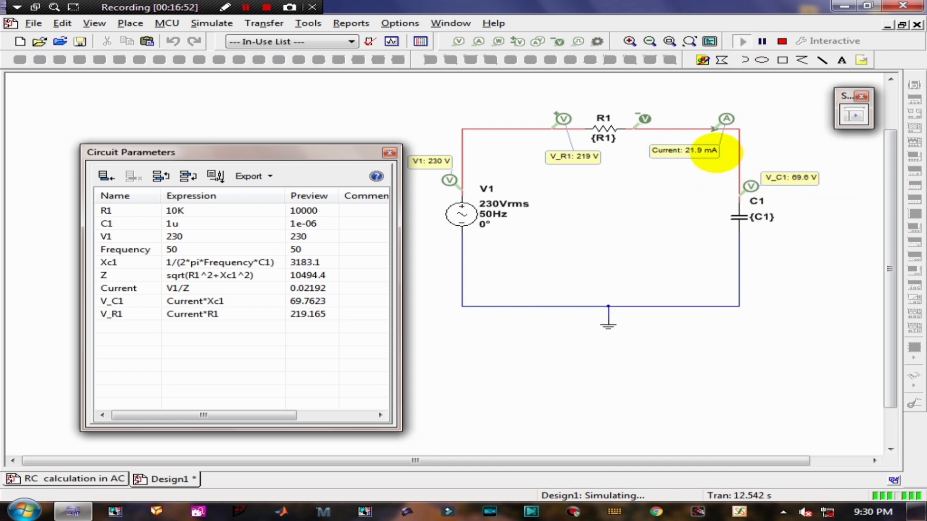
click(782, 42)
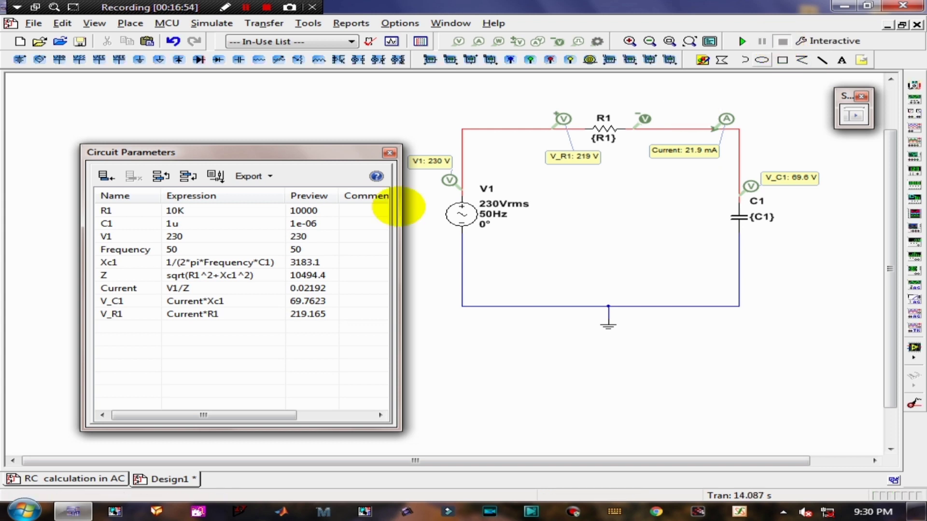
Step: Set the R1 circuit parameter to 100K and the C1 circuit parameter to 10u
click(181, 210)
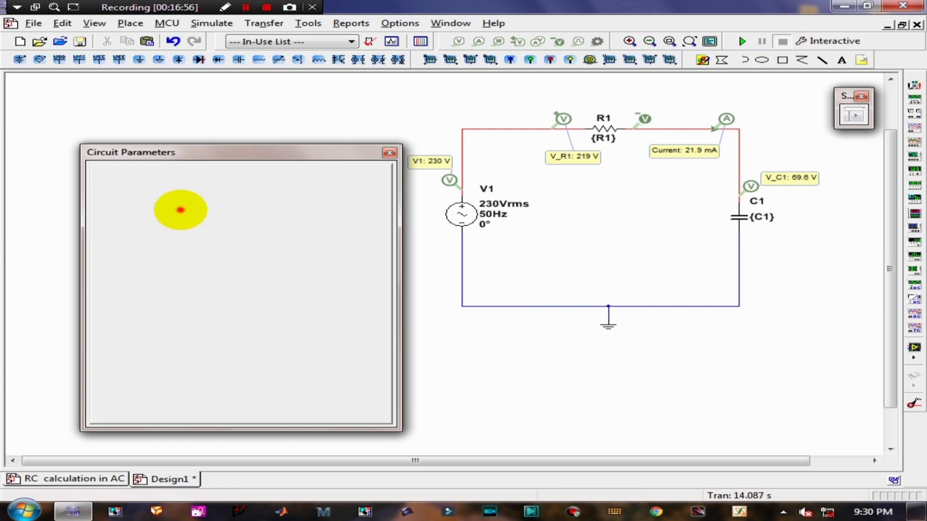
click(180, 210)
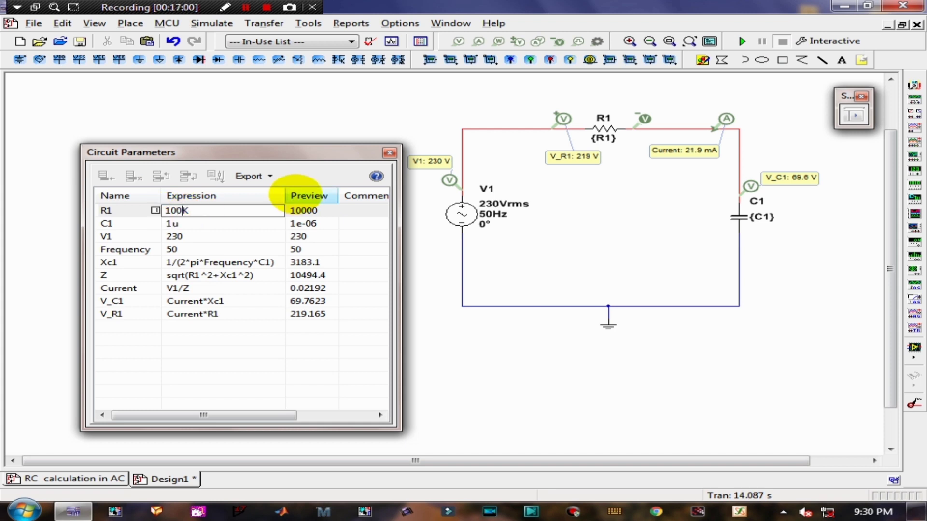
click(179, 224)
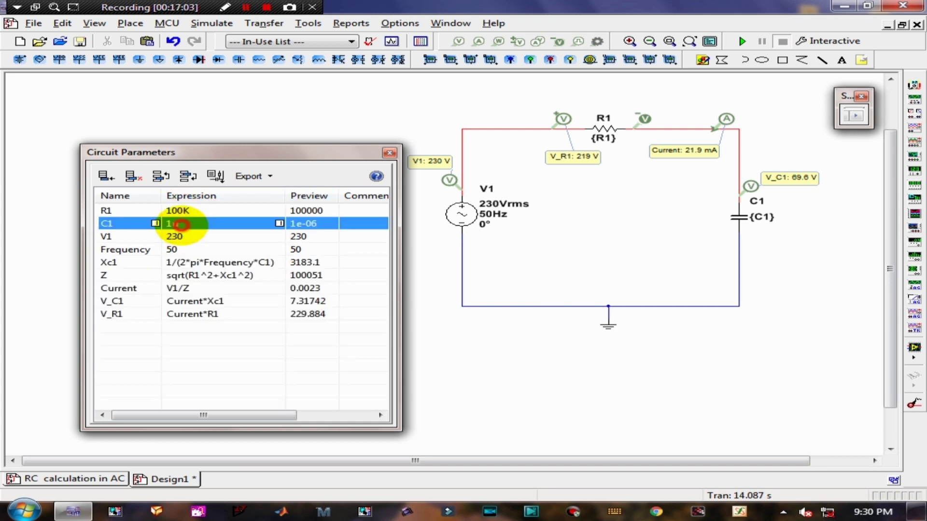
click(172, 223)
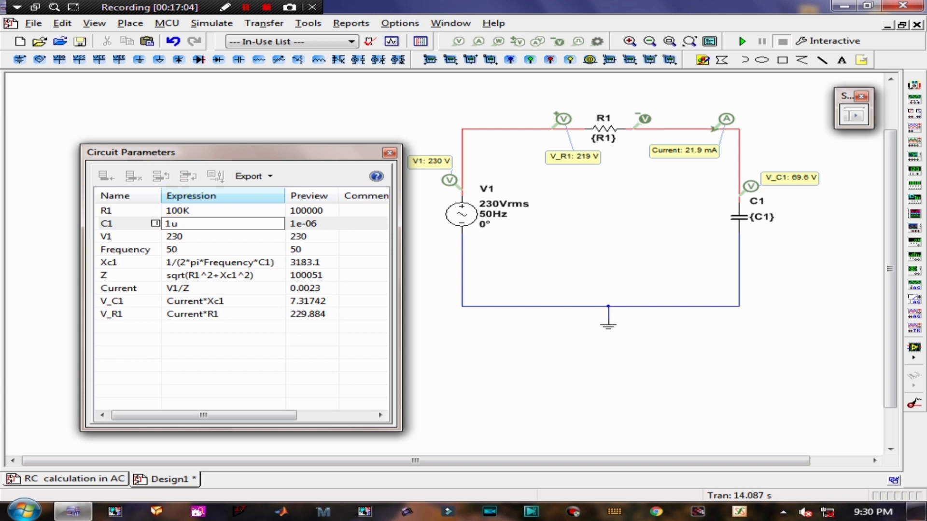
text(0)
click(334, 375)
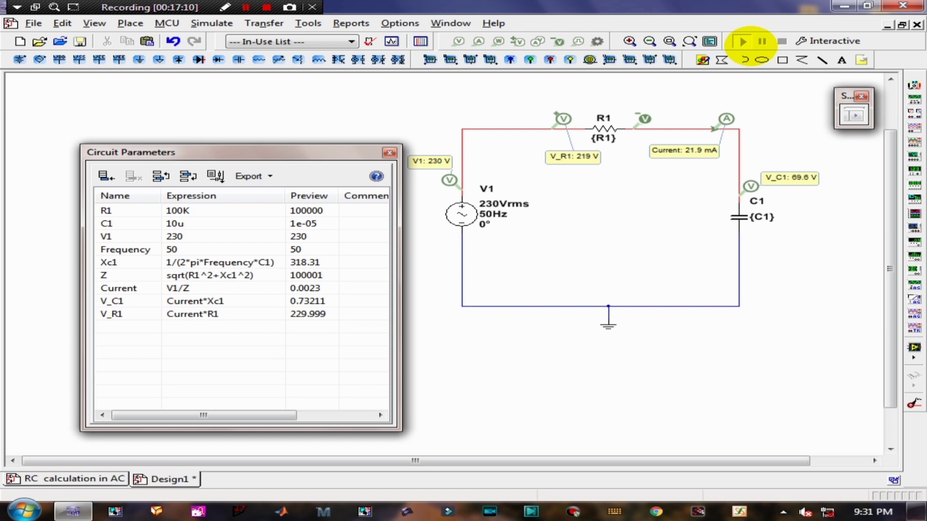
Step: Simulate the circuit with the changed R1 and C1 parameters, compare the probe readings with the calculated values, and stop the simulation
click(743, 42)
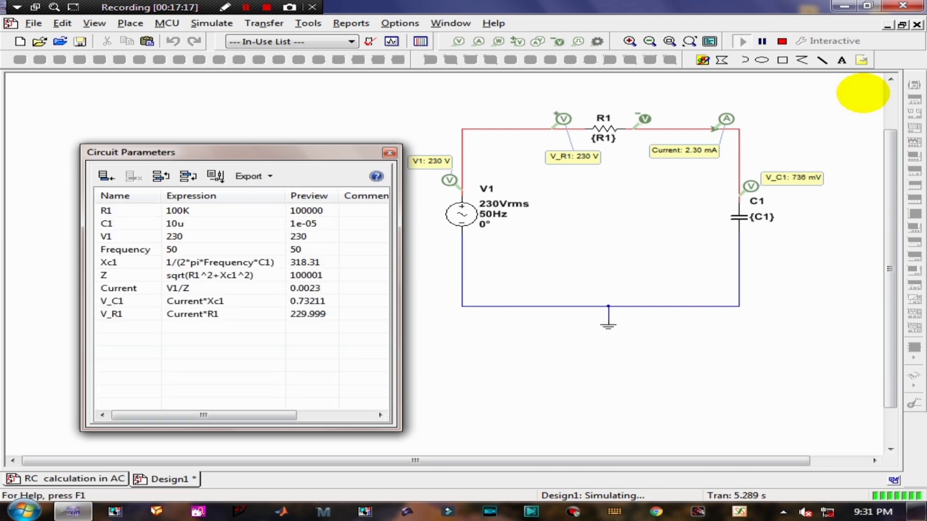
drag(327, 155, 328, 153)
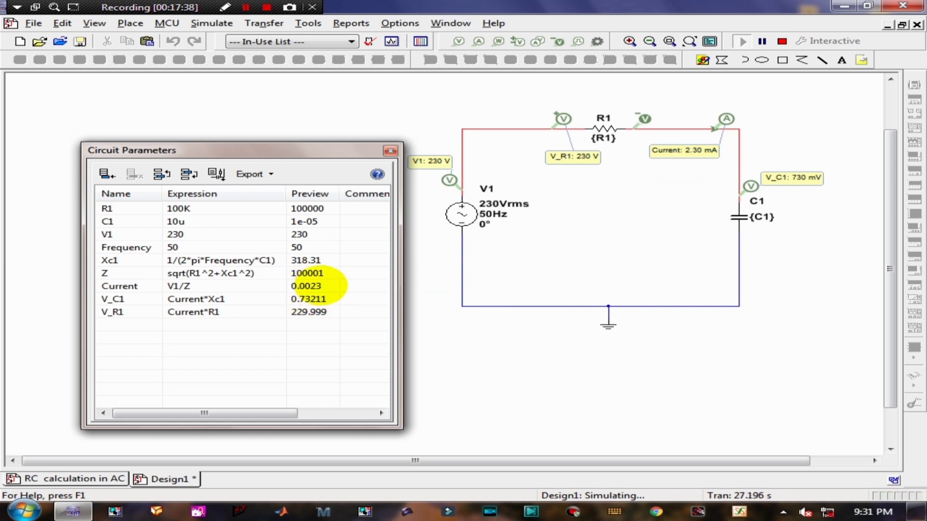
click(782, 41)
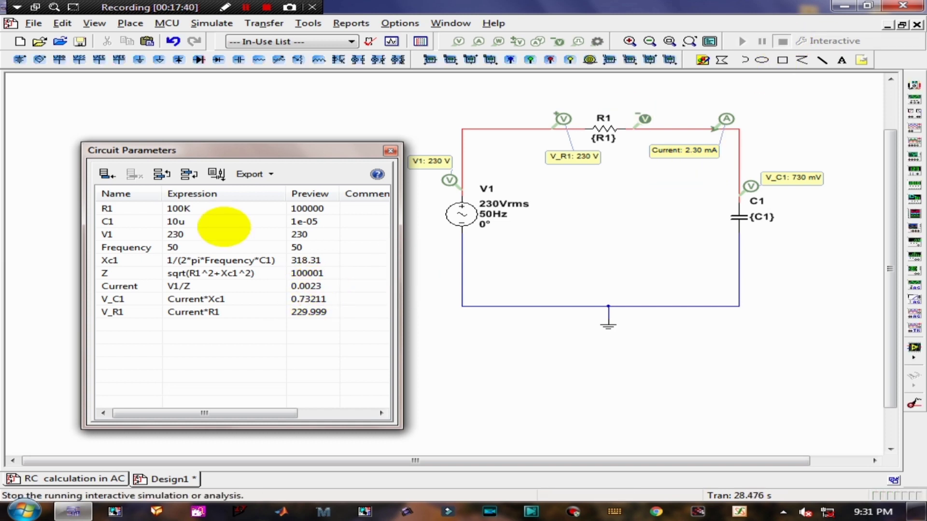
Step: Set the R1 circuit parameter to 2K and the C1 circuit parameter to 5u, and run the interactive simulation
click(181, 207)
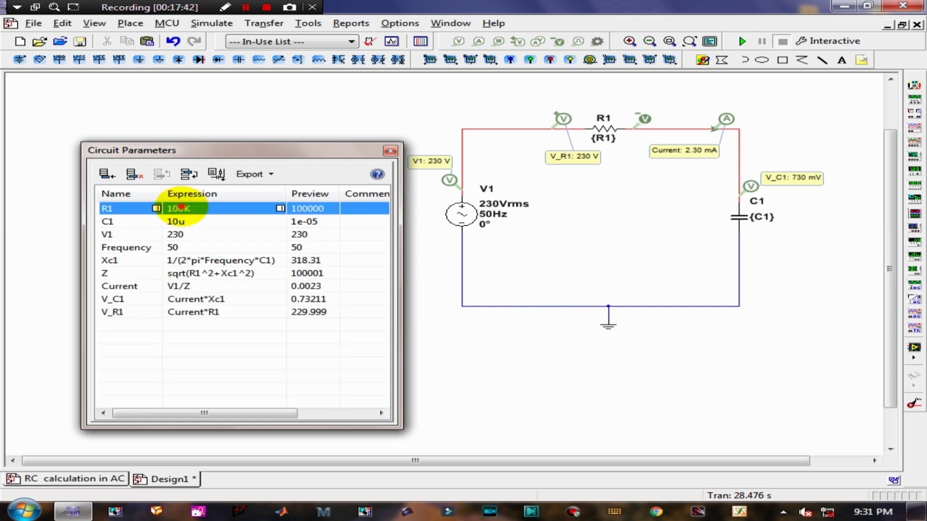
click(181, 208)
drag(183, 208, 171, 208)
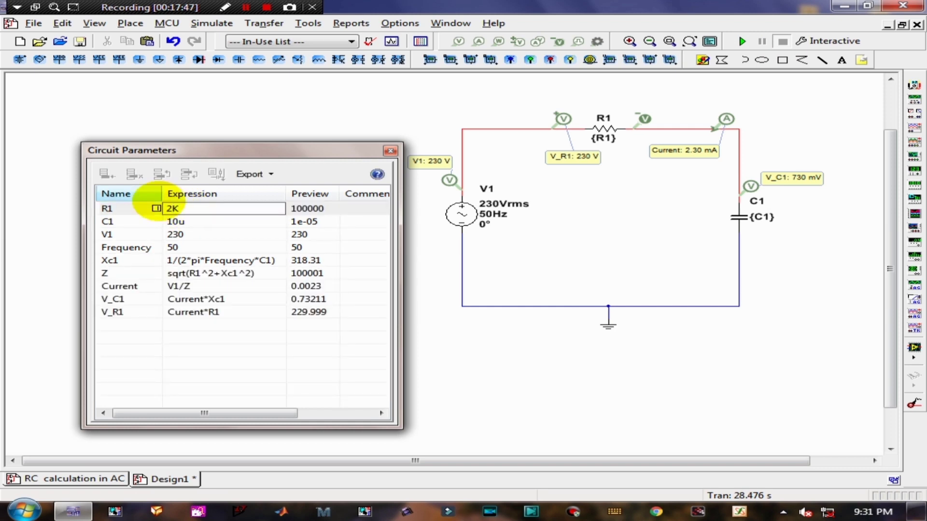
click(184, 221)
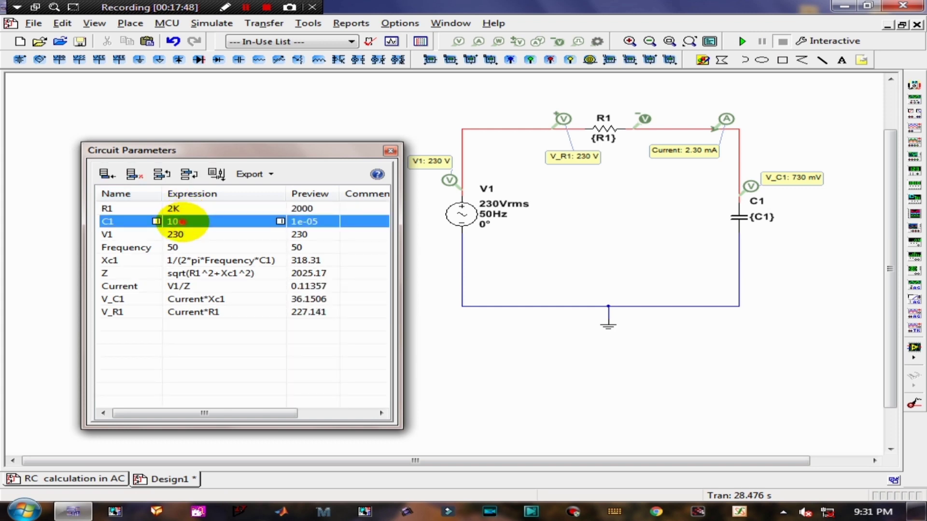
click(183, 221)
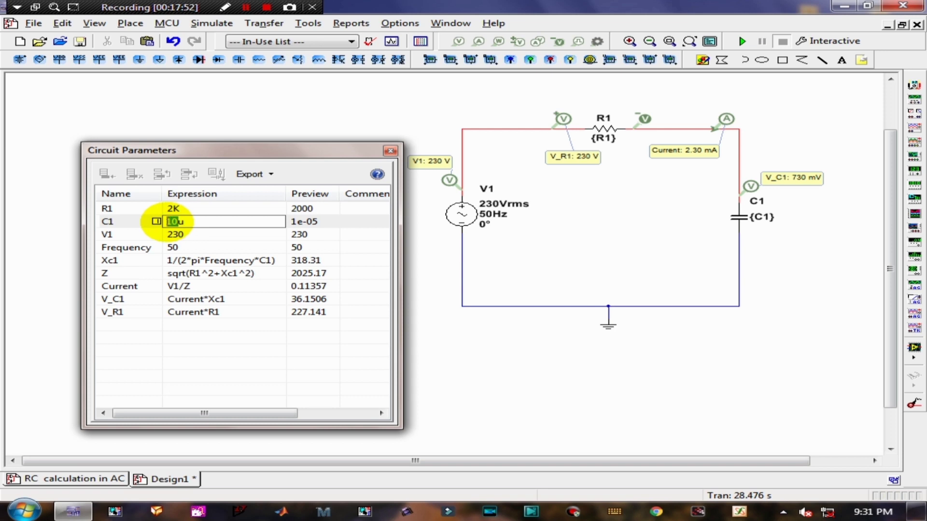
text(5u)
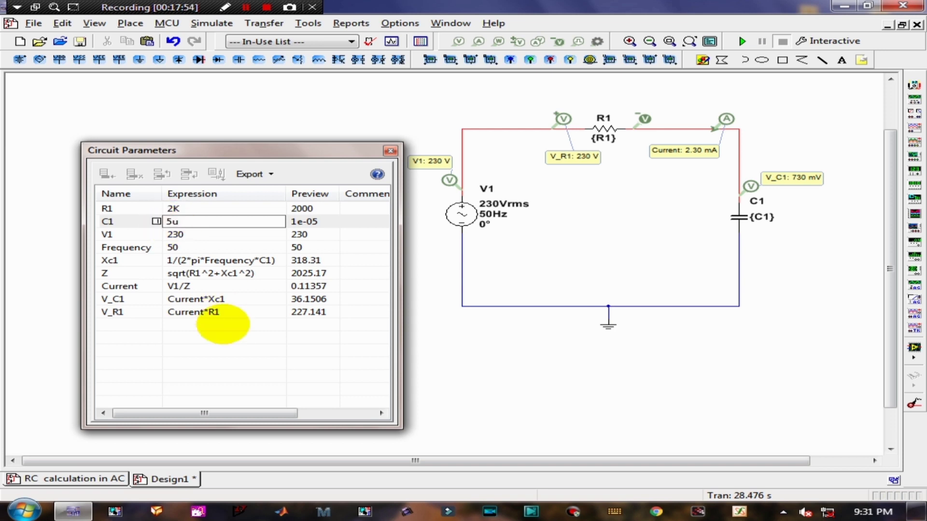
click(222, 320)
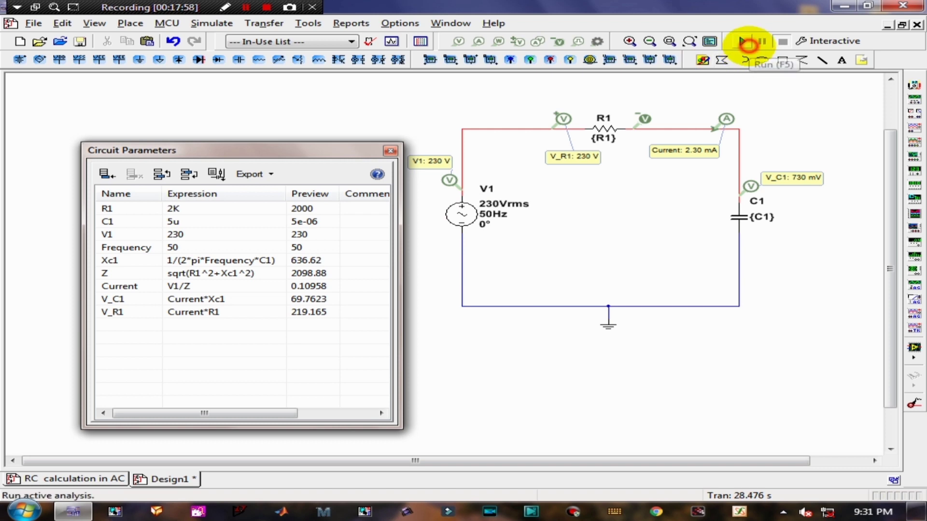
click(744, 43)
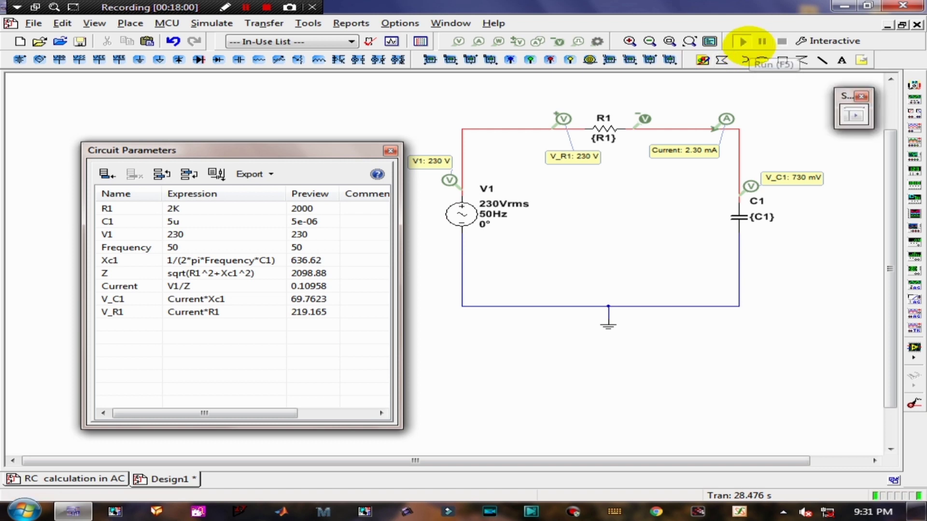
click(744, 43)
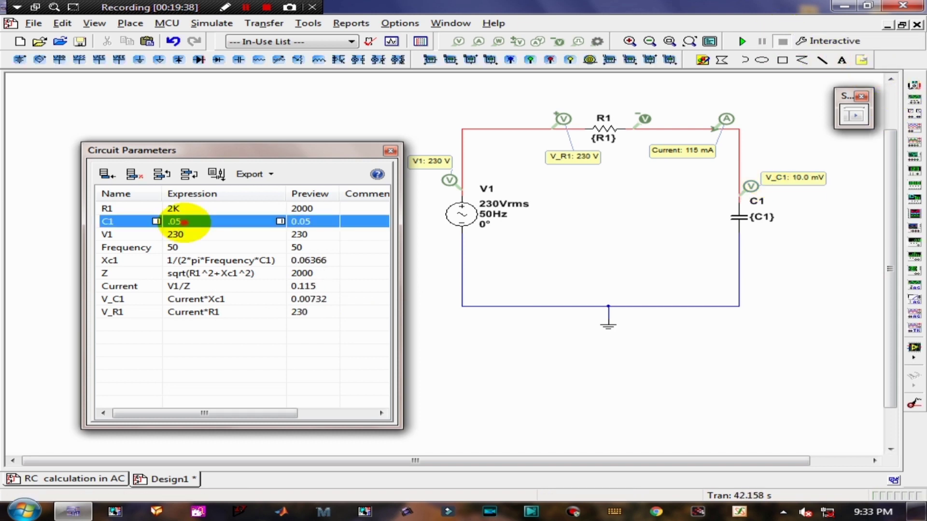
Step: Add the micro suffix to the C1 circuit parameter so its expression reads .05u
click(185, 222)
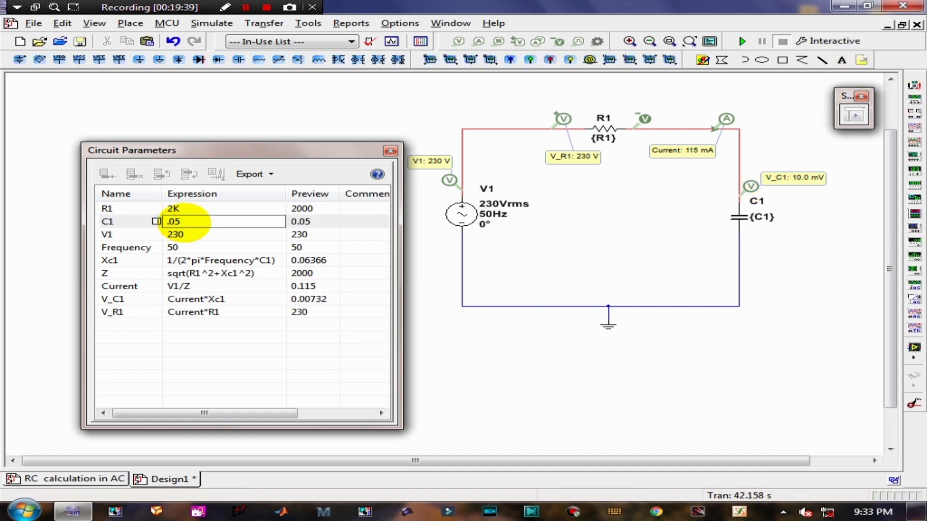
text(U)
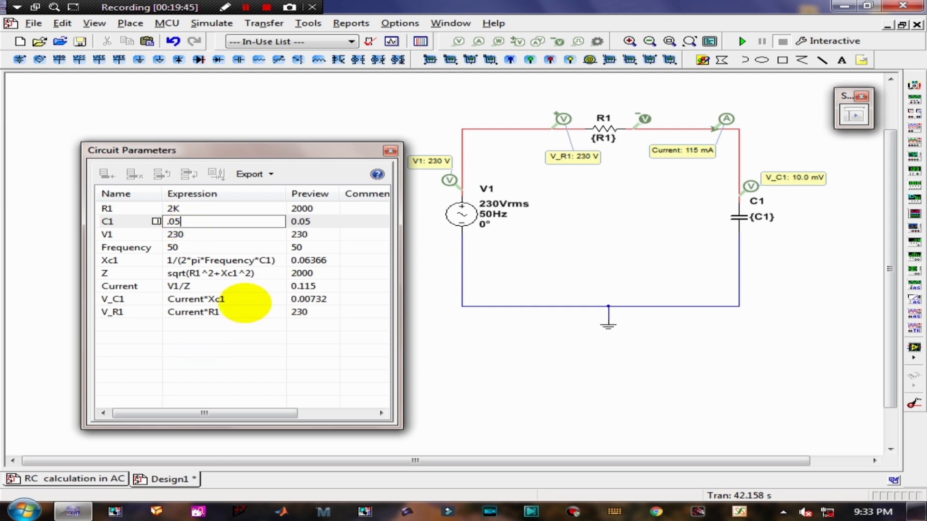
click(371, 376)
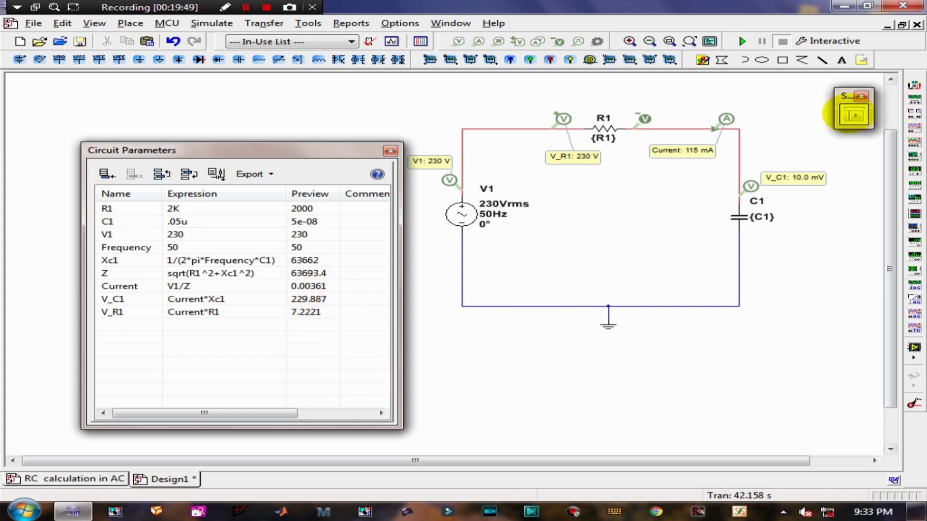
Step: Simulate the circuit to compare the probe readings with the calculated values, stop it, and close the simulation switch and Circuit Parameters windows
click(722, 60)
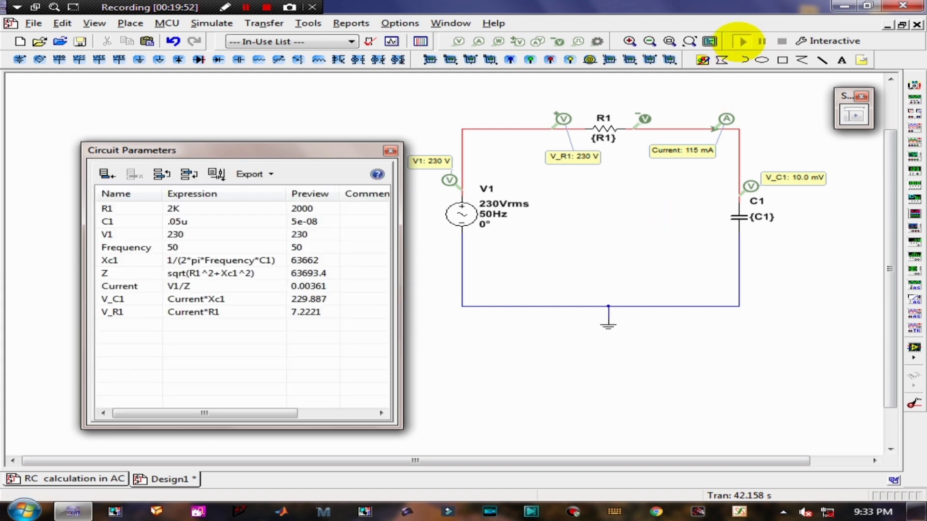
click(743, 42)
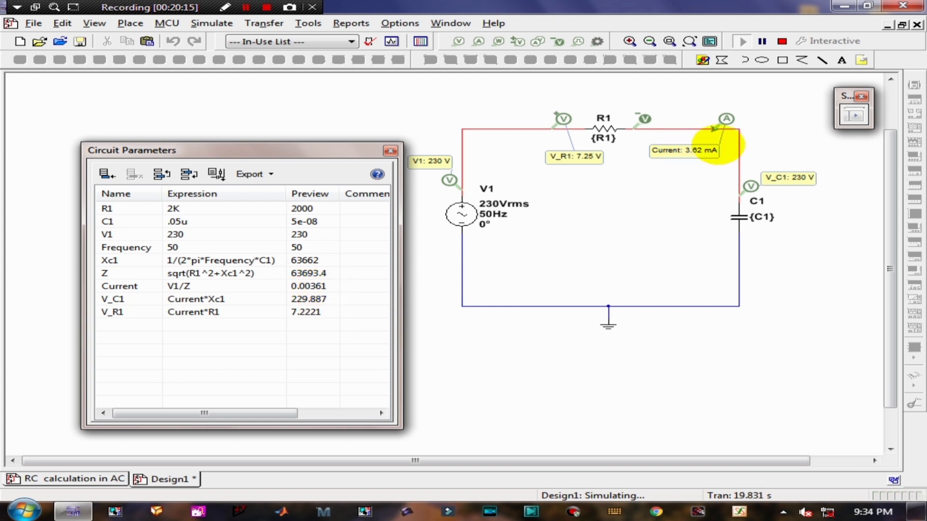
click(782, 41)
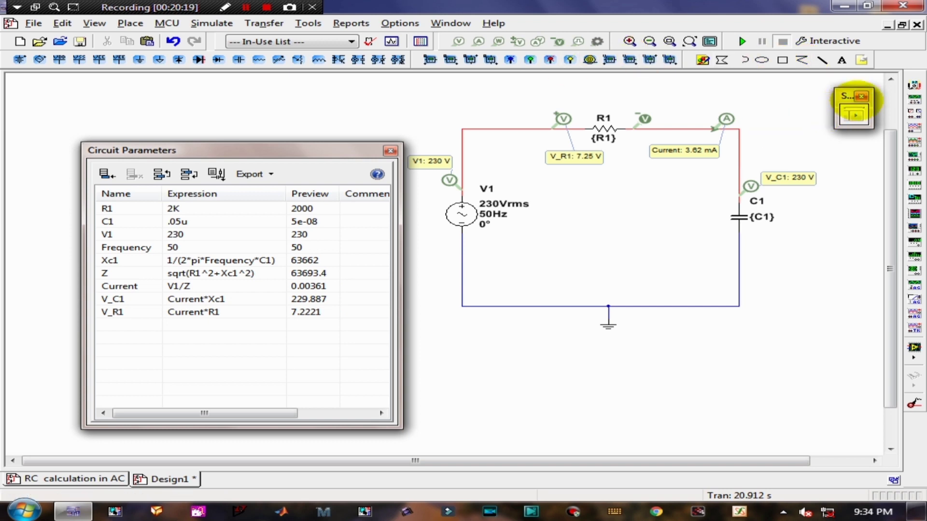
click(862, 96)
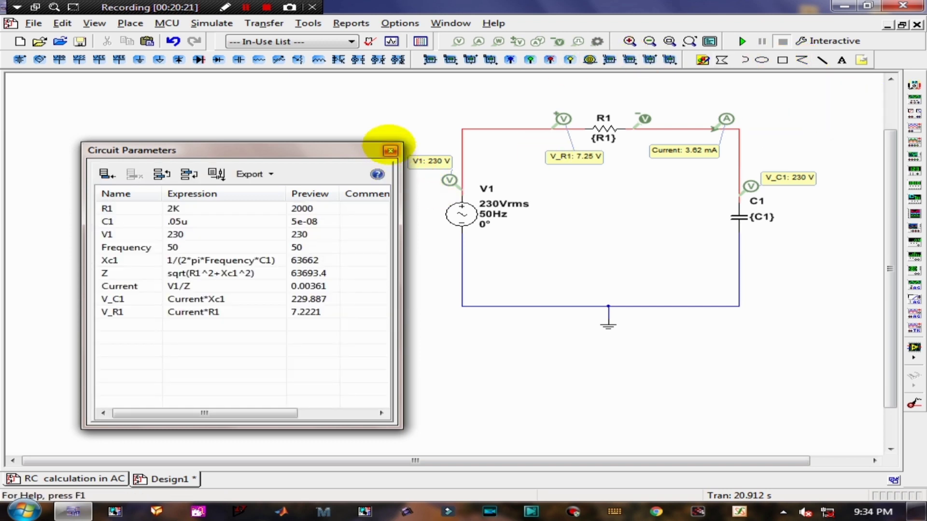
click(390, 151)
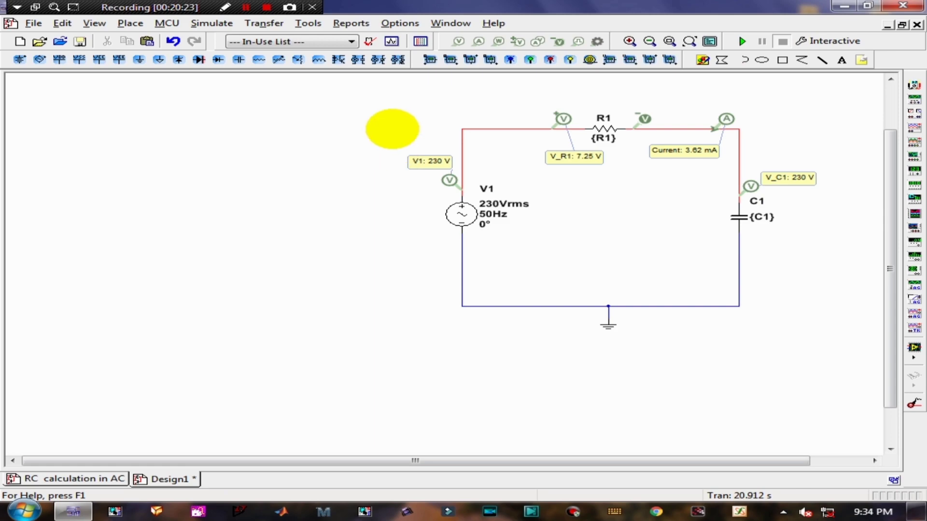